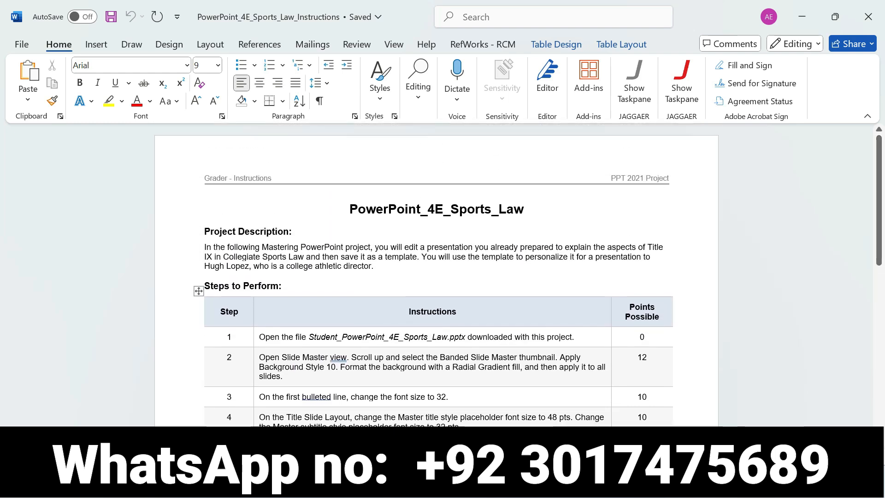
Highlight the title PowerPoint_4E_Sports_Law in yellow in the Word instructions document.
{"action": "mouse_move", "coordinate": [650, 488]}
{"action": "left_click_drag", "start_coordinate": [348, 208], "coordinate": [530, 209]}
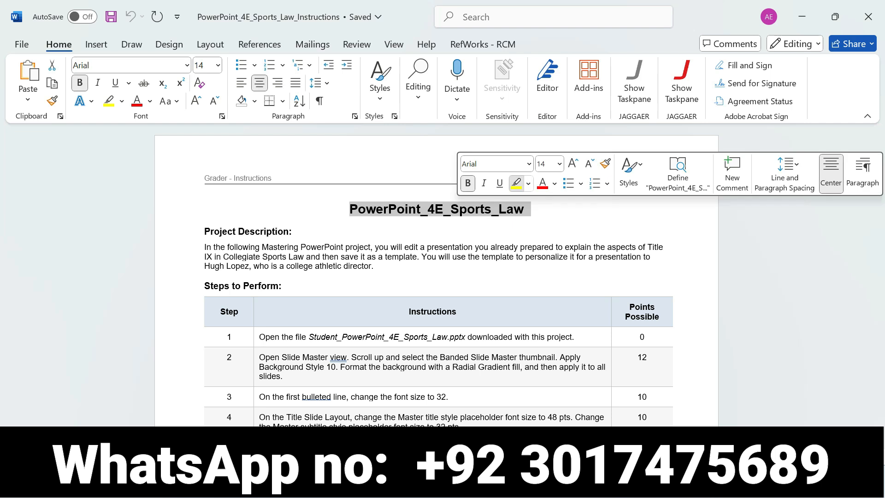
{"action": "left_click", "coordinate": [516, 184]}
{"action": "left_click_drag", "start_coordinate": [349, 209], "coordinate": [530, 209]}
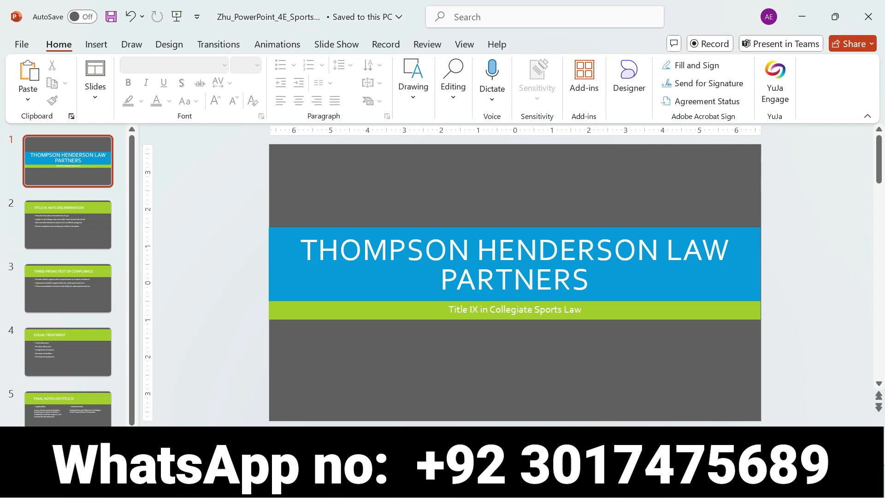
{"action": "key", "text": "alt+Tab"}
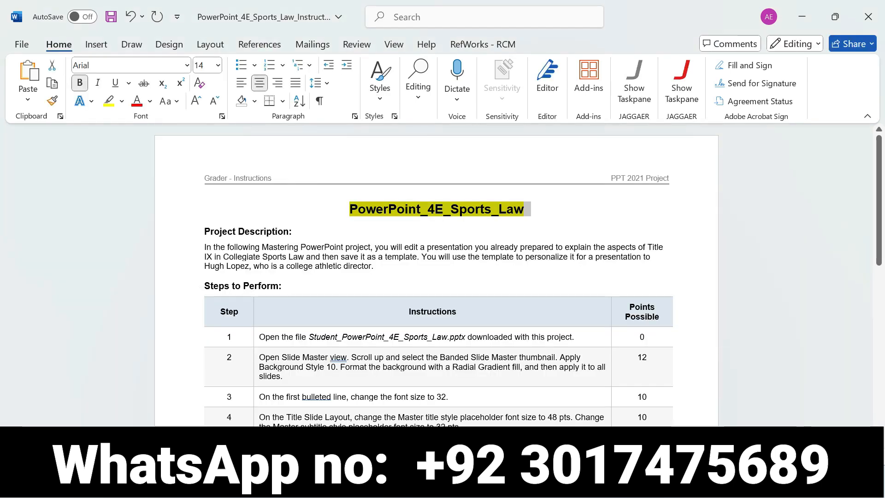
Highlight the Project Description heading and its paragraph in yellow.
{"action": "left_click_drag", "start_coordinate": [198, 231], "coordinate": [377, 266]}
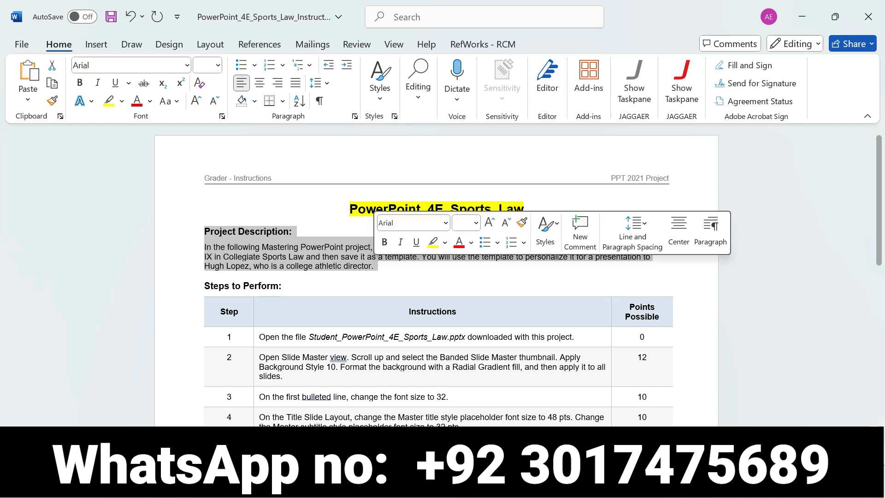
{"action": "left_click", "coordinate": [432, 242]}
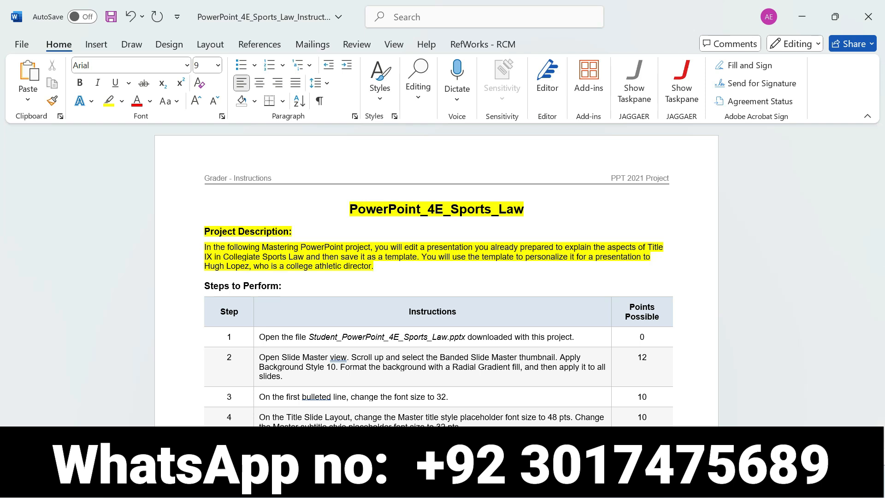
{"action": "left_click", "coordinate": [843, 457]}
{"action": "left_click", "coordinate": [843, 457]}
{"action": "left_click", "coordinate": [843, 456]}
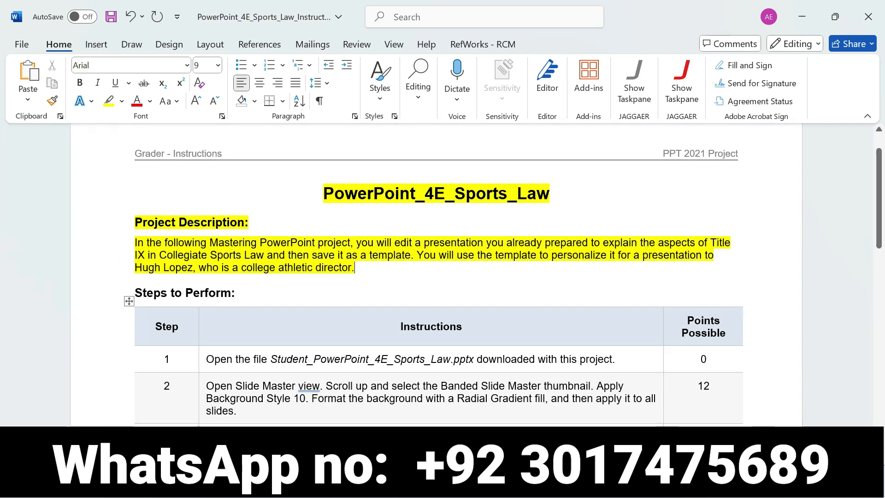
Read through the project description, and undo the yellow highlighting on it and on the document title.
{"action": "left_click_drag", "start_coordinate": [134, 222], "coordinate": [244, 222]}
{"action": "left_click_drag", "start_coordinate": [134, 242], "coordinate": [360, 267]}
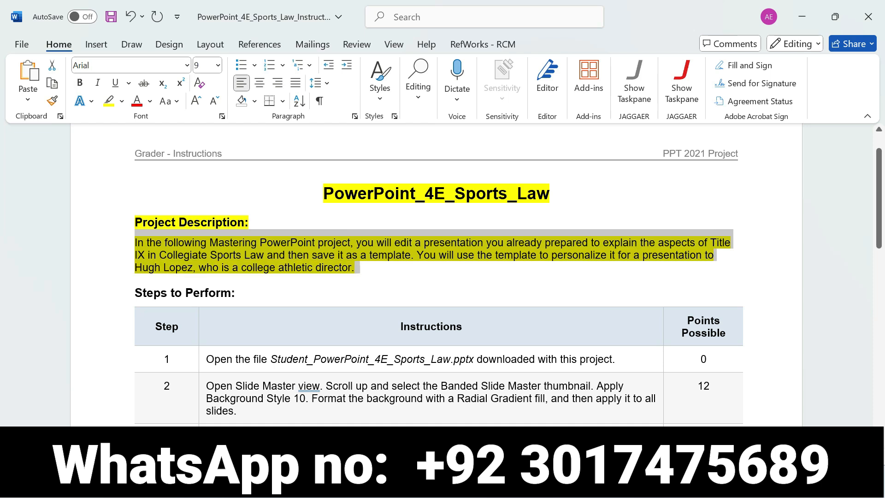
{"action": "key", "text": "ctrl+z"}
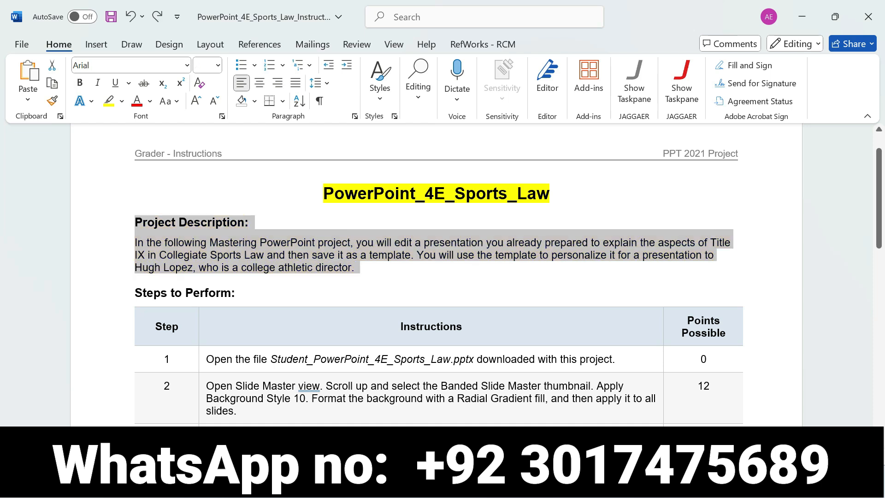
{"action": "key", "text": "ctrl+z"}
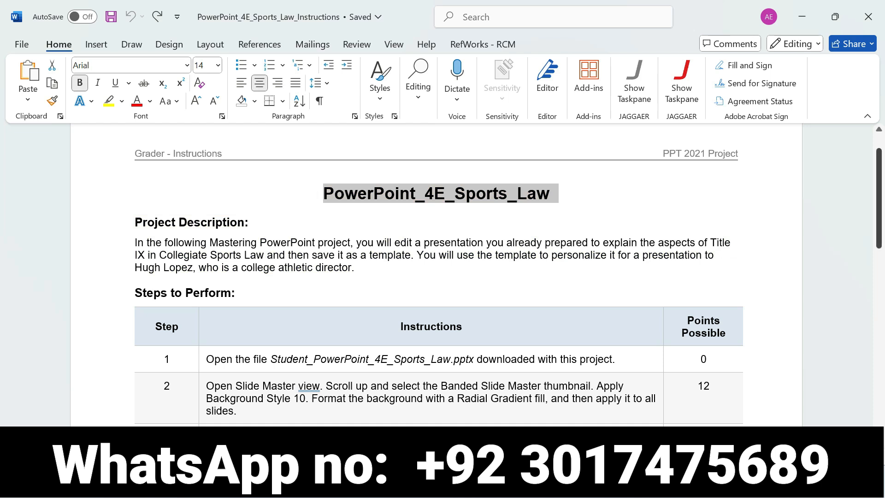
Highlight the step 1 instruction about opening Student_PowerPoint_4E_Sports_Law.pptx in yellow.
{"action": "scroll", "coordinate": [437, 277], "scroll_direction": "down", "scroll_amount": 3}
{"action": "scroll", "coordinate": [438, 276], "scroll_direction": "down", "scroll_amount": 1}
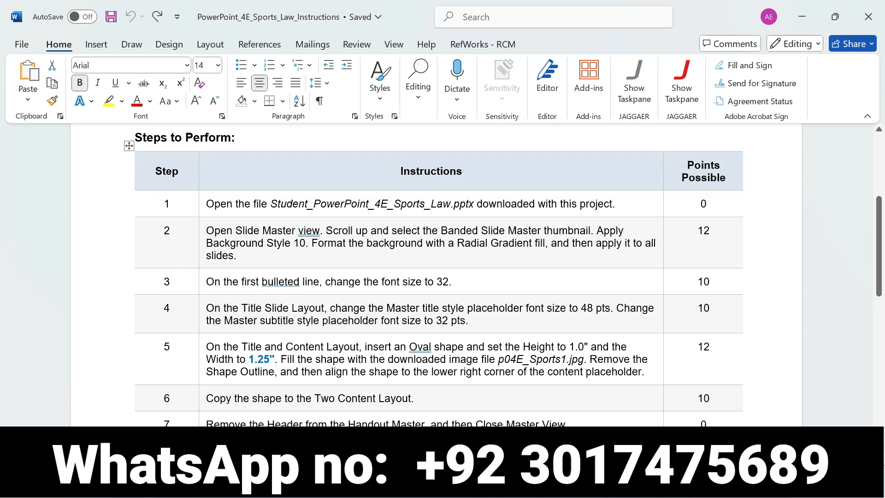
{"action": "left_click", "coordinate": [202, 204]}
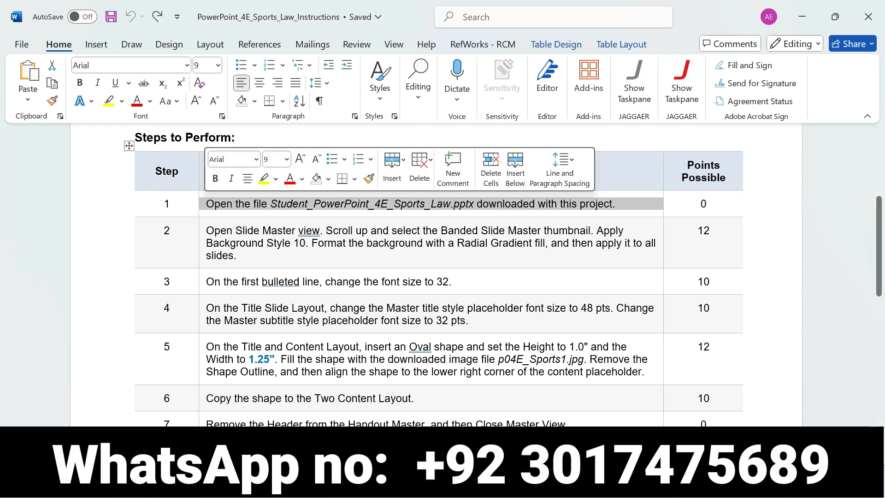
{"action": "left_click", "coordinate": [264, 178]}
{"action": "left_click", "coordinate": [261, 204]}
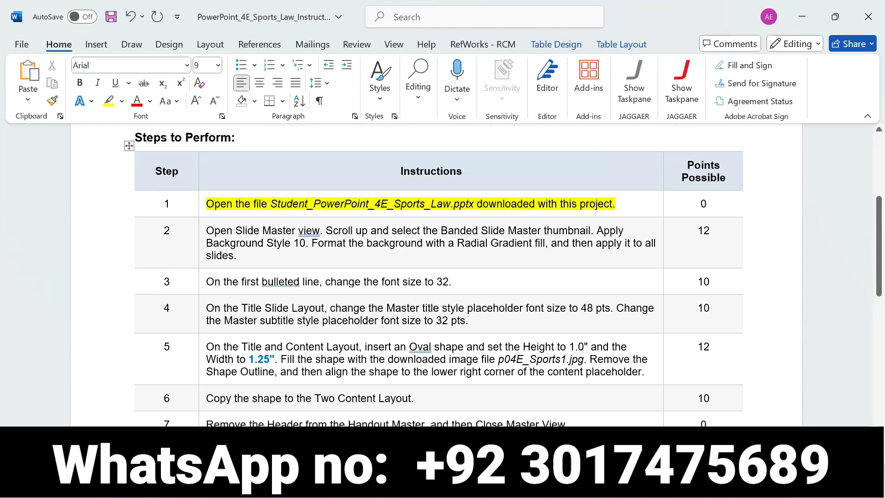
{"action": "left_click_drag", "start_coordinate": [206, 204], "coordinate": [616, 204]}
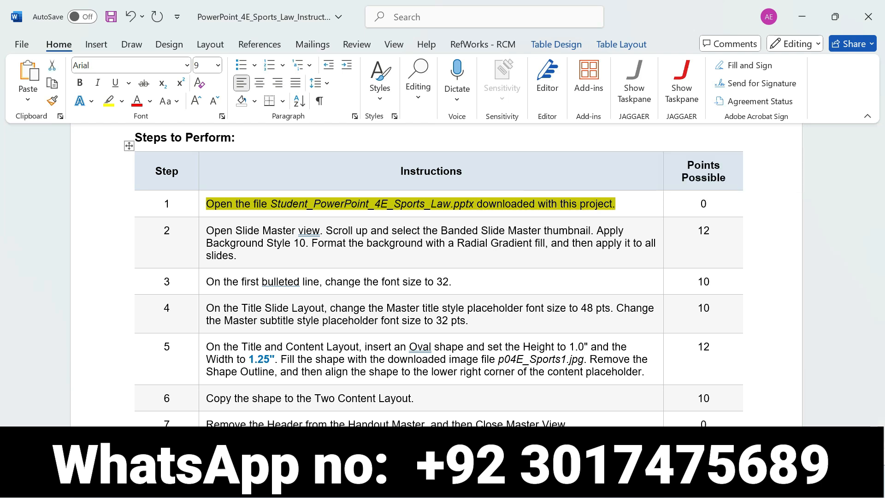
Switch to the PowerPoint presentation and look through slides 1 to 5, ending back on the title slide.
{"action": "key", "text": "alt+Tab"}
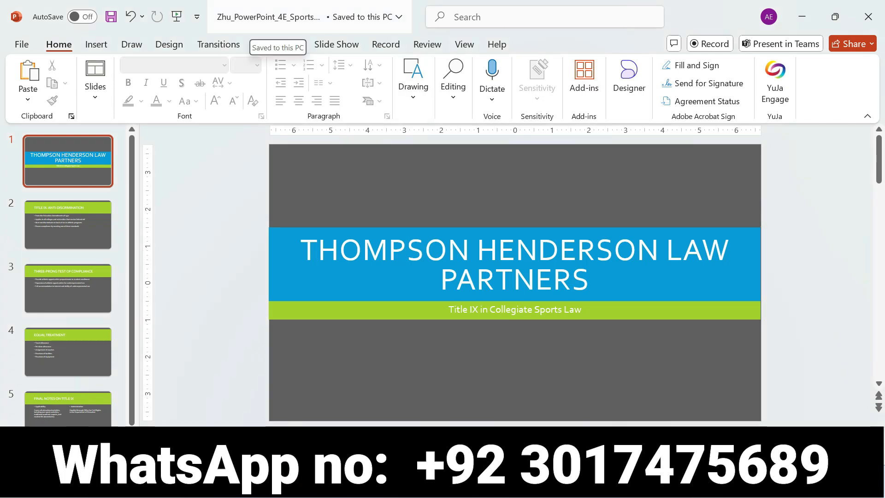
{"action": "left_click", "coordinate": [68, 225]}
{"action": "left_click", "coordinate": [69, 288]}
{"action": "left_click", "coordinate": [69, 353]}
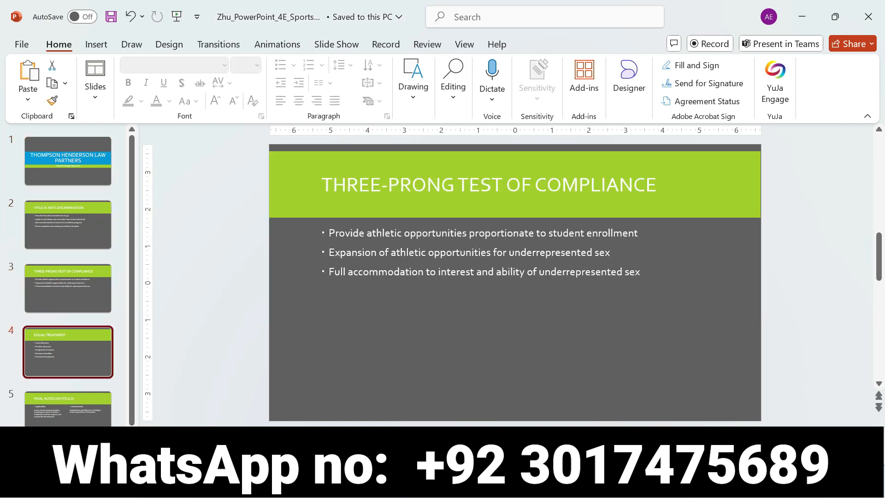
{"action": "left_click", "coordinate": [68, 410]}
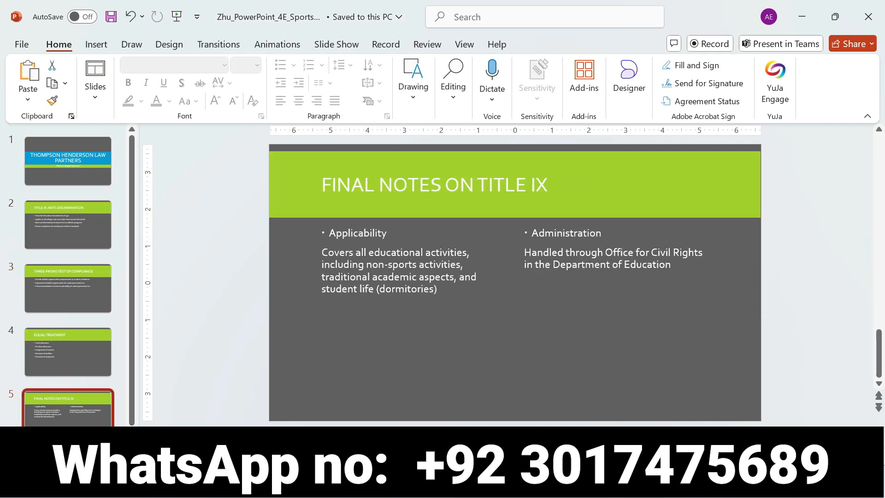
{"action": "left_click", "coordinate": [83, 181]}
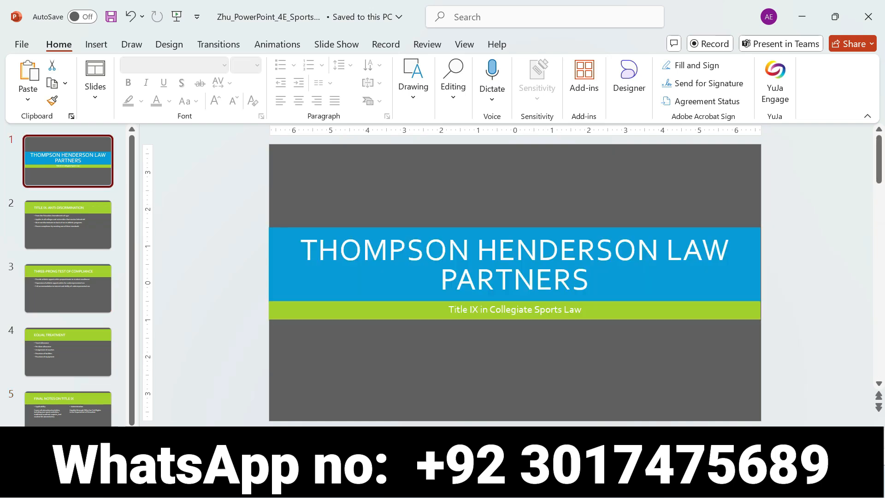
In the Word instructions, undo the step 1 highlight and highlight the step 2 instruction in yellow.
{"action": "key", "text": "alt+Tab"}
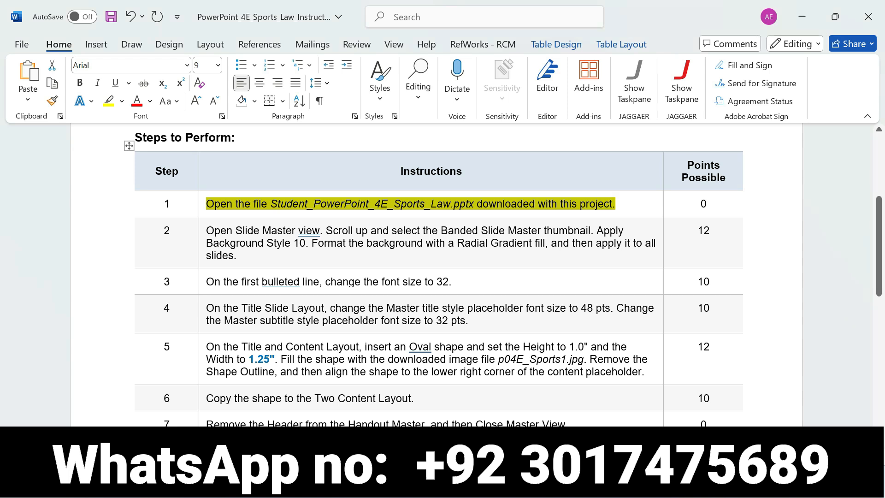
{"action": "key", "text": "ctrl+z"}
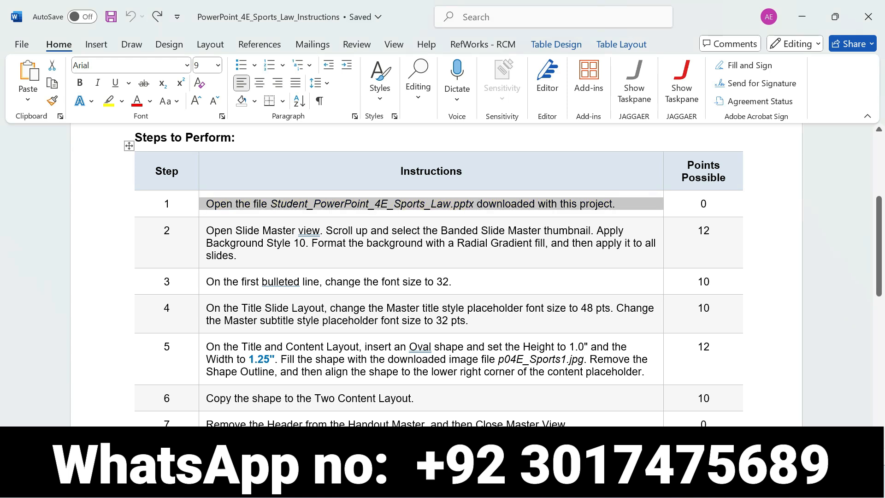
{"action": "left_click", "coordinate": [203, 245]}
{"action": "left_click", "coordinate": [263, 218]}
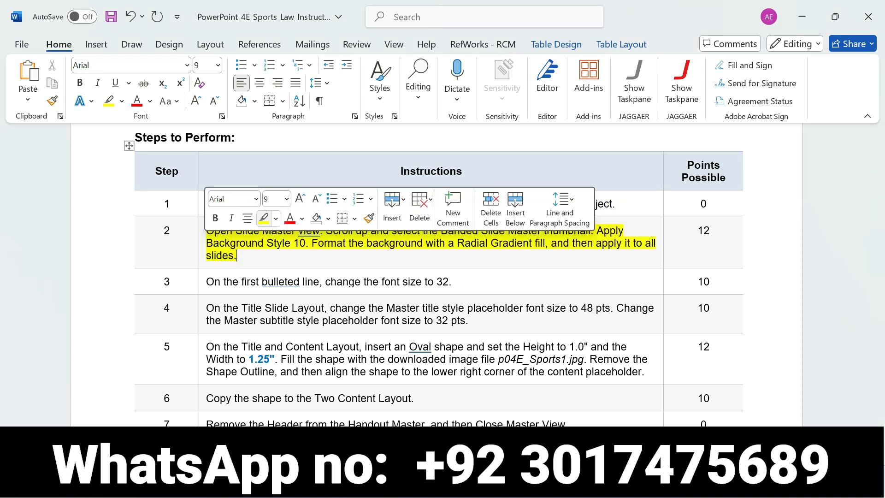
{"action": "left_click_drag", "start_coordinate": [206, 230], "coordinate": [320, 230]}
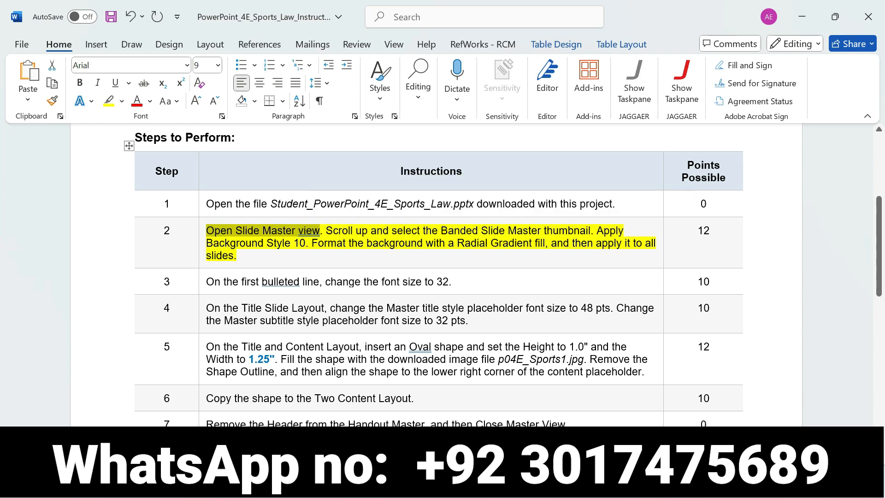
Switch to the PowerPoint presentation and open Slide Master view.
{"action": "key", "text": "alt+Tab"}
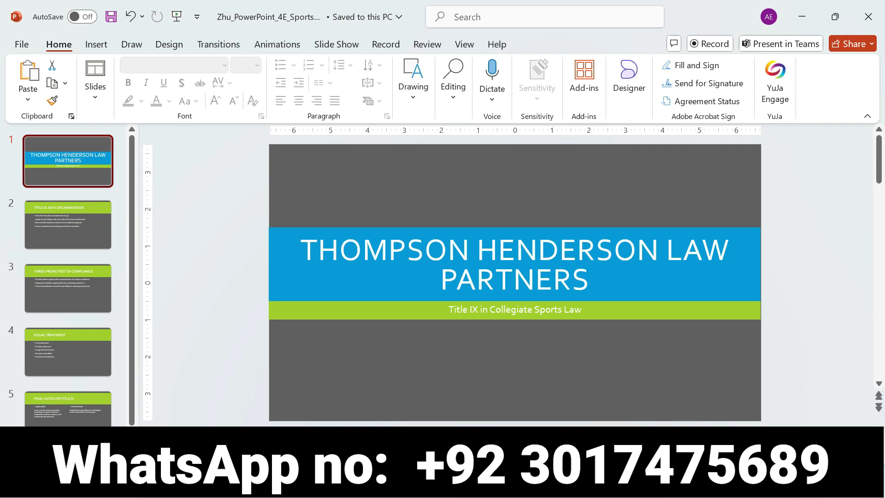
{"action": "left_click", "coordinate": [464, 44]}
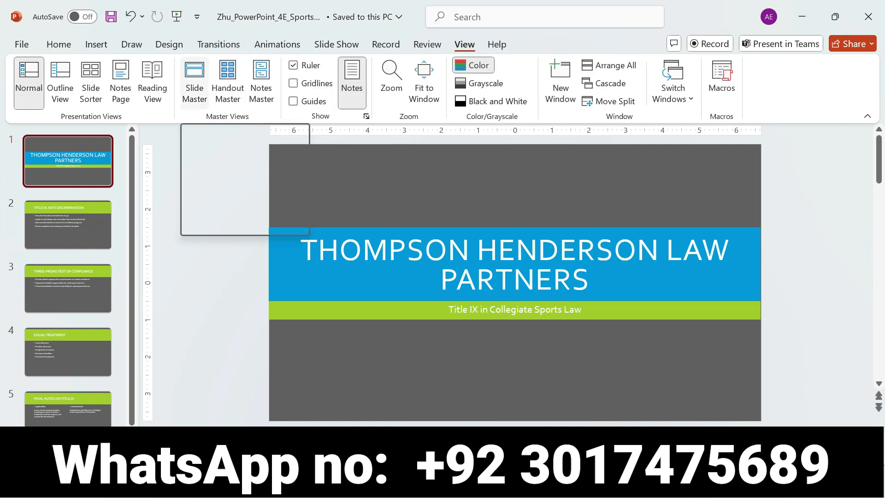
{"action": "left_click", "coordinate": [195, 83]}
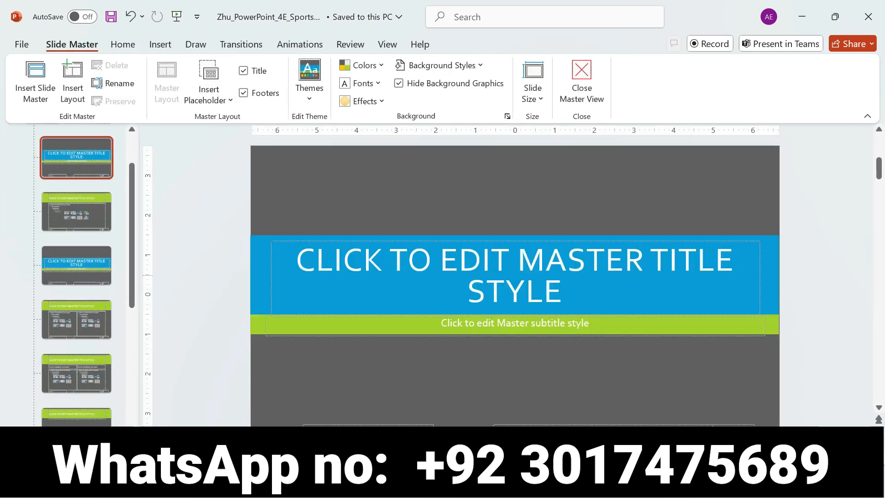
Check the next part of step 2 in the Word instructions and select the Banded Slide Master in PowerPoint.
{"action": "scroll", "coordinate": [76, 276], "scroll_direction": "up", "scroll_amount": 2}
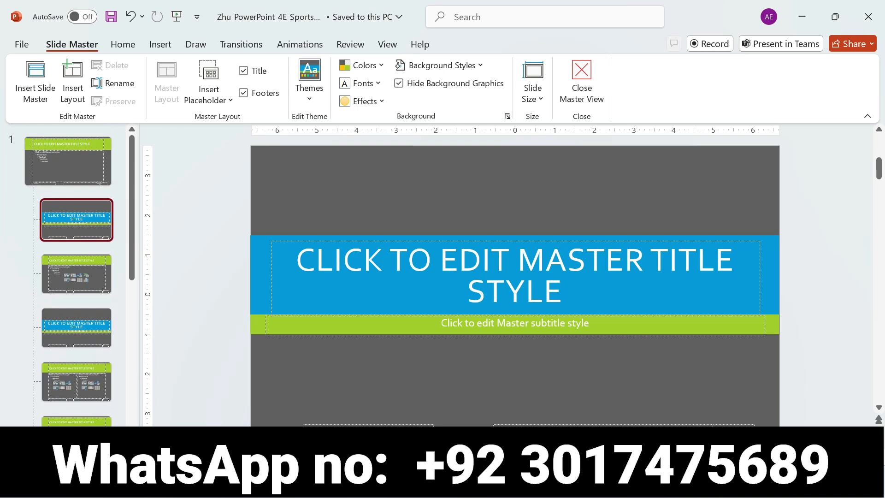
{"action": "key", "text": "alt+Tab"}
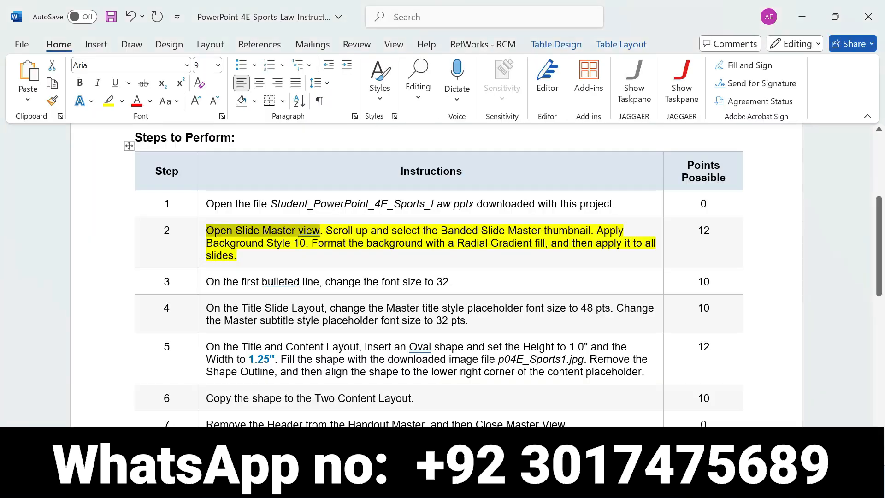
{"action": "left_click_drag", "start_coordinate": [325, 231], "coordinate": [590, 230]}
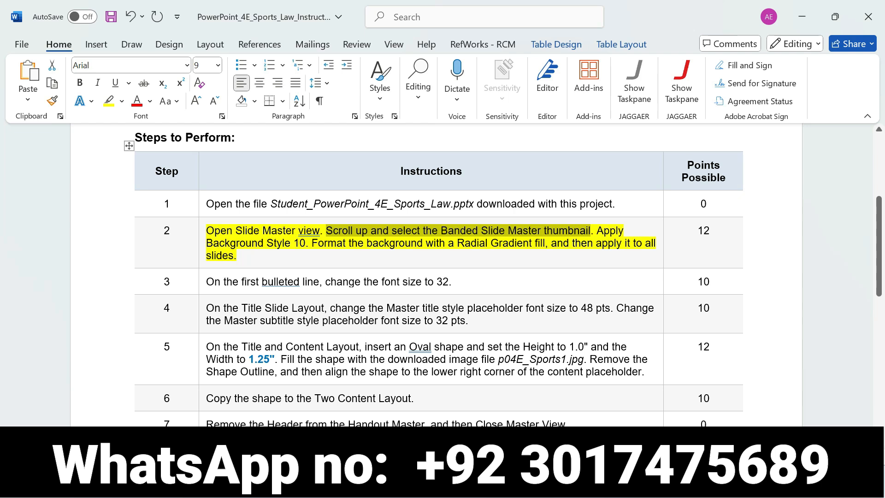
{"action": "key", "text": "alt+Tab"}
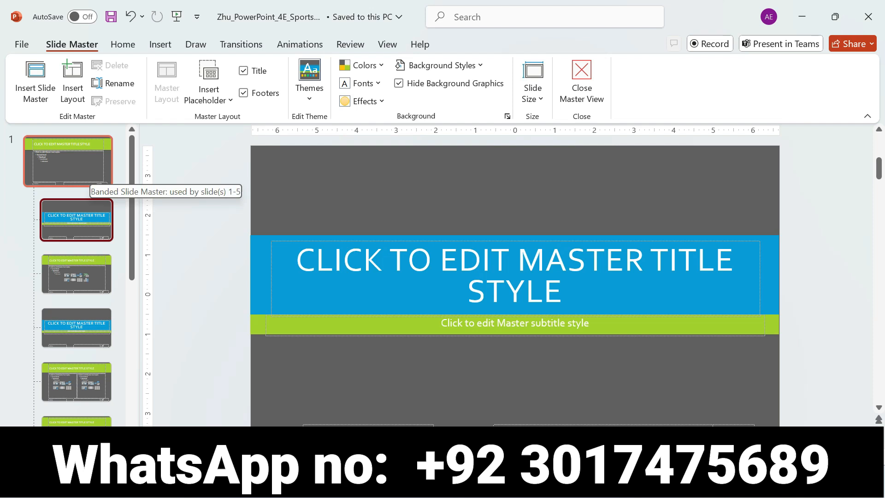
{"action": "left_click", "coordinate": [88, 177]}
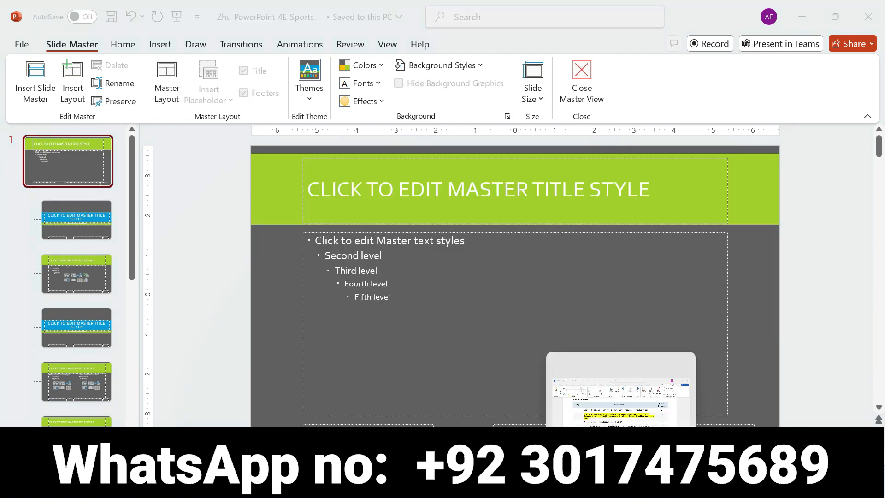
Consult the background sentence of step 2 in Word and apply Background Style 10 to the Banded Slide Master in PowerPoint.
{"action": "key", "text": "alt+Tab"}
{"action": "left_click_drag", "start_coordinate": [597, 231], "coordinate": [305, 243]}
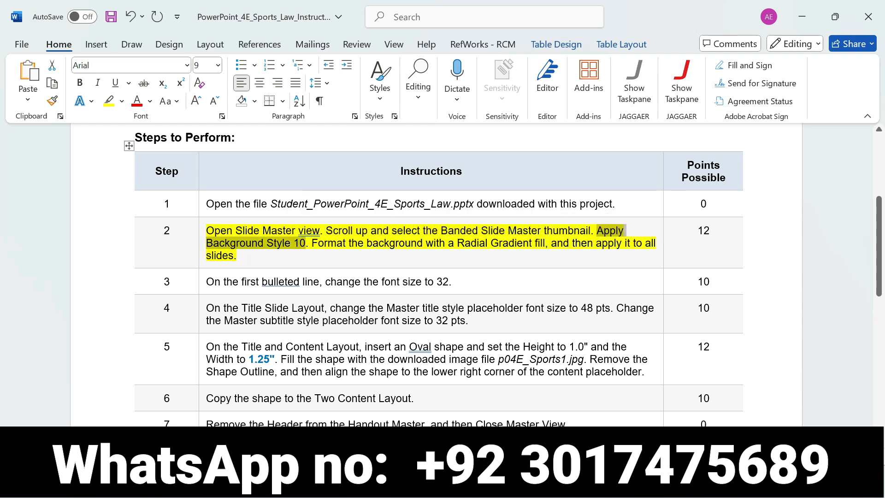
{"action": "key", "text": "ctrl+c"}
{"action": "key", "text": "alt+Tab"}
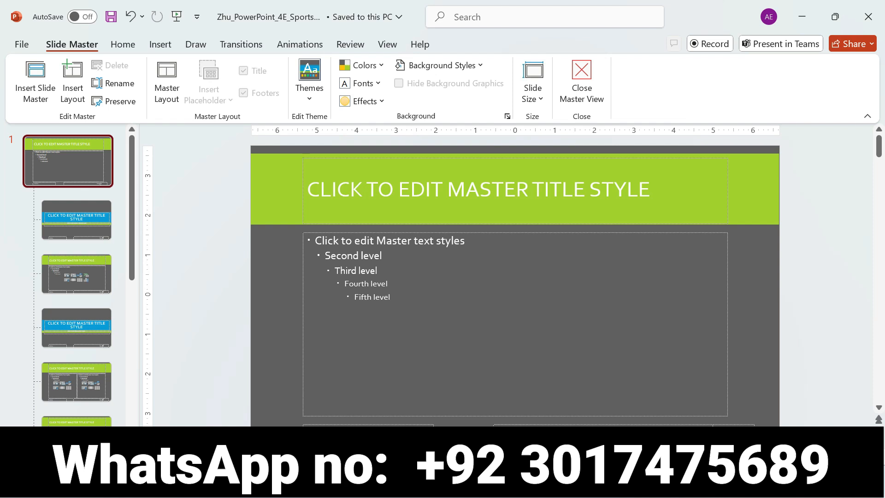
{"action": "left_click", "coordinate": [441, 65]}
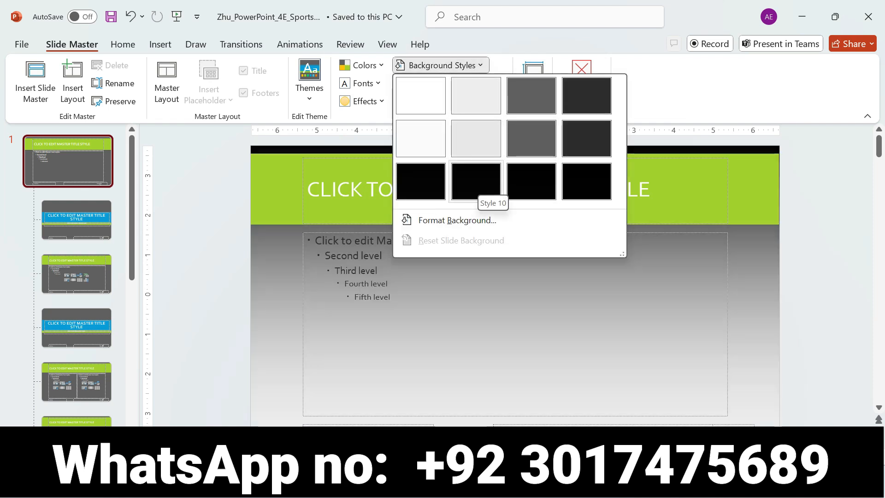
{"action": "left_click", "coordinate": [476, 181]}
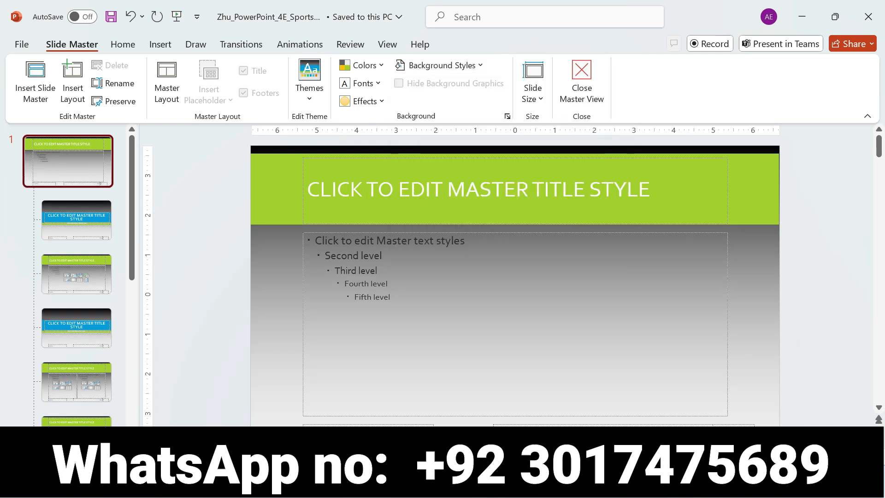
Consult the gradient sentence of step 2 in Word and format the Banded Slide Master's background in PowerPoint with a Radial gradient fill.
{"action": "left_click", "coordinate": [620, 483]}
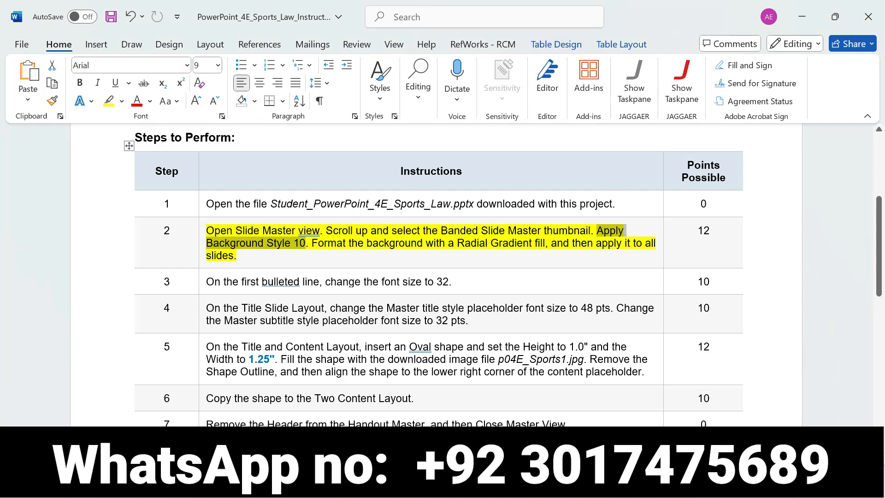
{"action": "left_click_drag", "start_coordinate": [312, 243], "coordinate": [545, 242]}
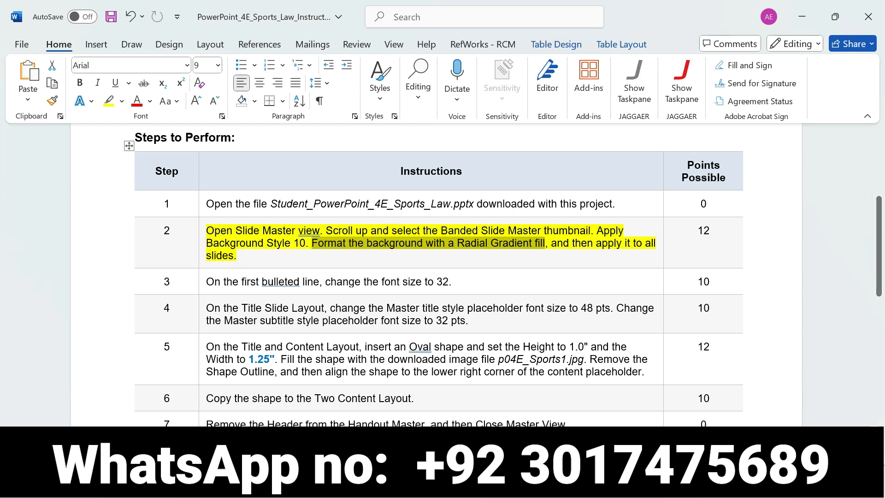
{"action": "key", "text": "alt+Tab"}
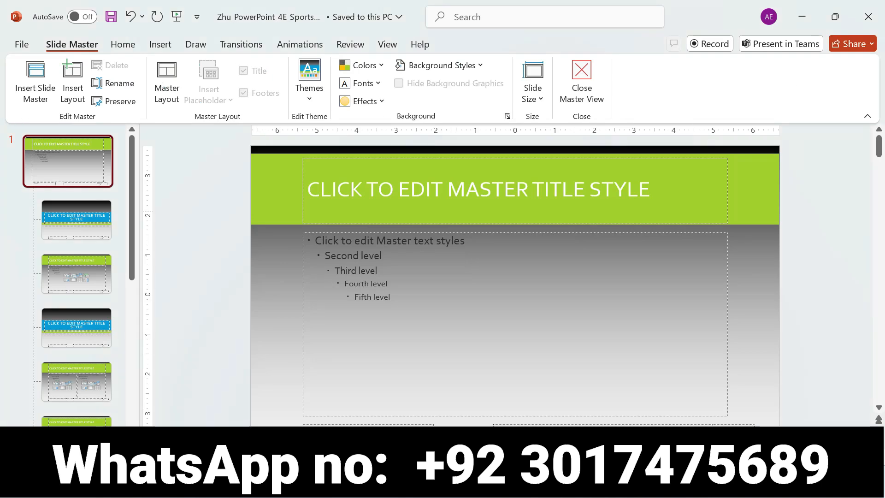
{"action": "right_click", "coordinate": [88, 168]}
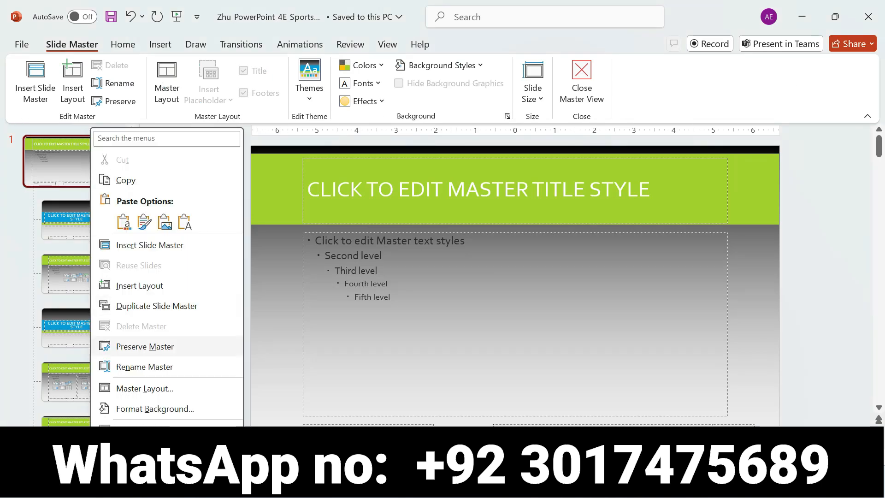
{"action": "left_click", "coordinate": [155, 408]}
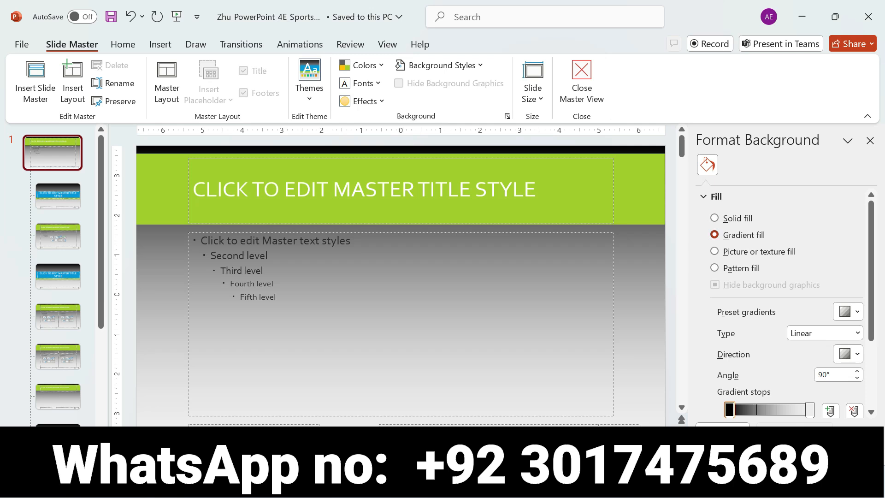
{"action": "left_click", "coordinate": [858, 333]}
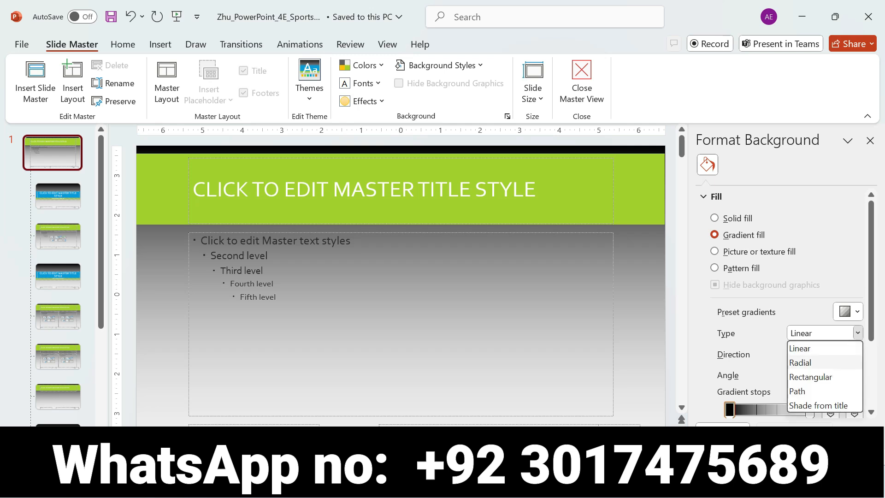
{"action": "left_click", "coordinate": [800, 362]}
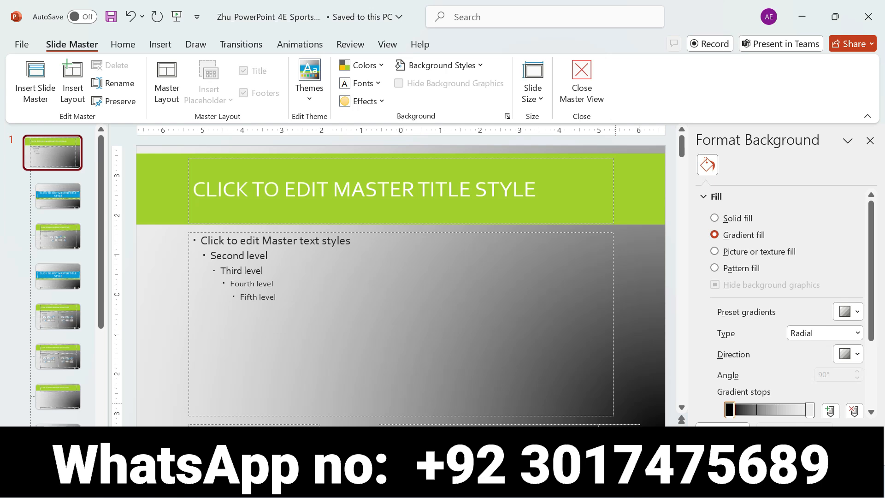
Check the last part of step 2 in Word and apply the Radial gradient background to all slides in PowerPoint.
{"action": "key", "text": "alt+Tab"}
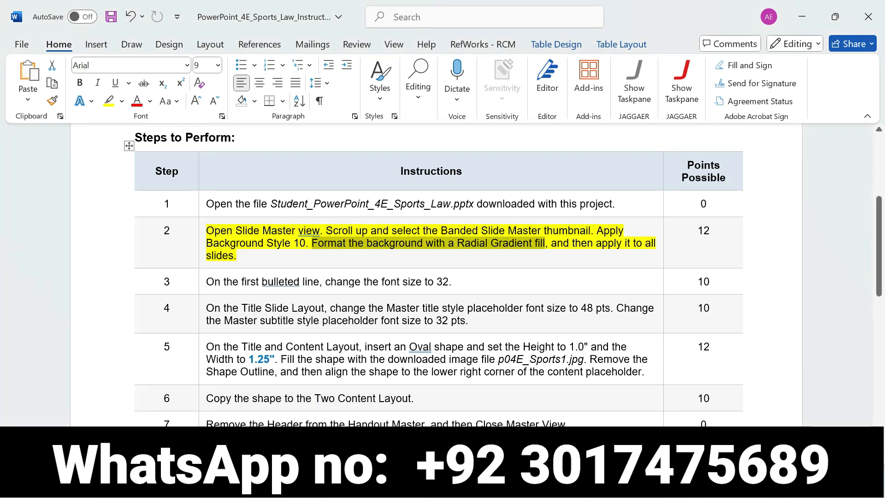
{"action": "left_click_drag", "start_coordinate": [551, 243], "coordinate": [234, 255]}
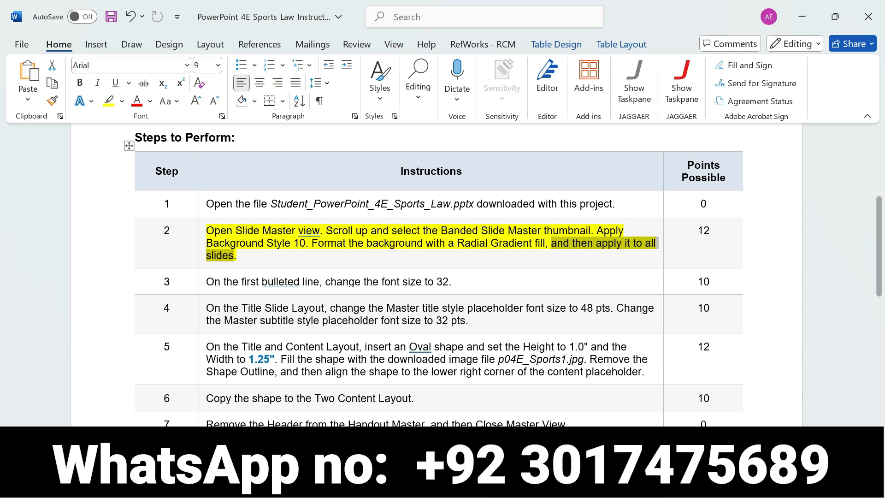
{"action": "key", "text": "alt+Tab"}
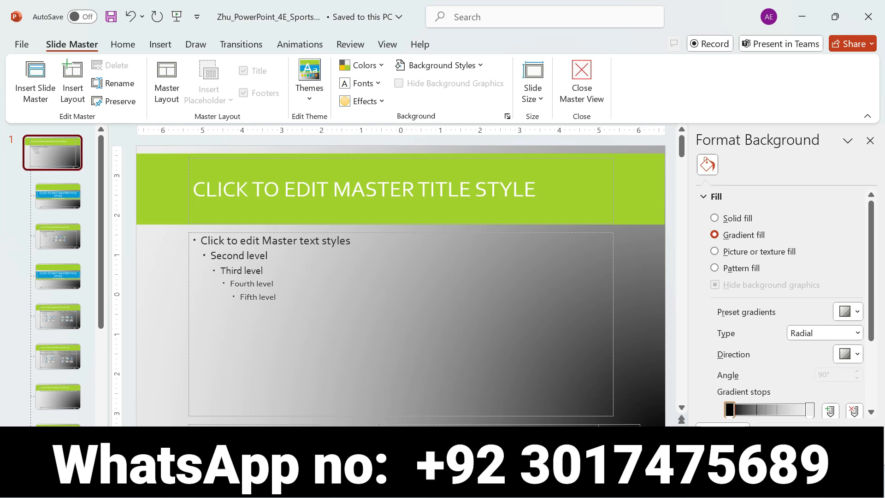
In the Word instructions, undo the step 2 highlight and highlight the step 3 instruction in yellow.
{"action": "left_click", "coordinate": [619, 484]}
{"action": "key", "text": "ctrl+z"}
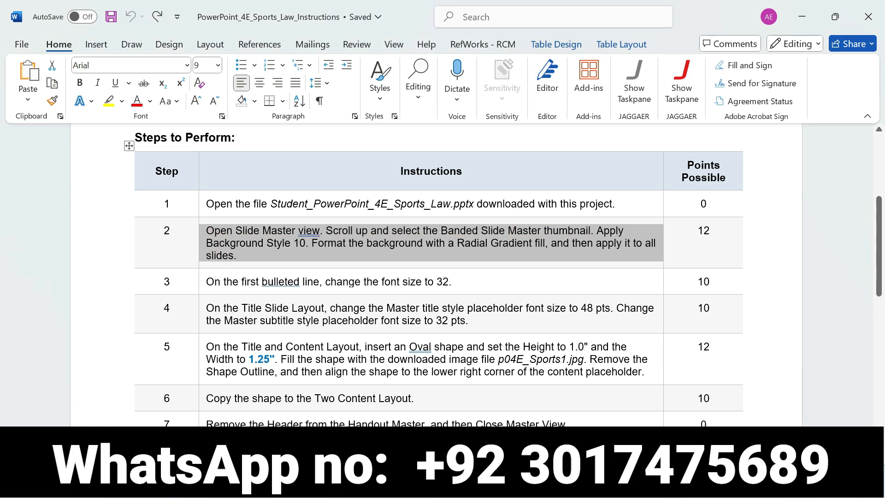
{"action": "left_click", "coordinate": [203, 282]}
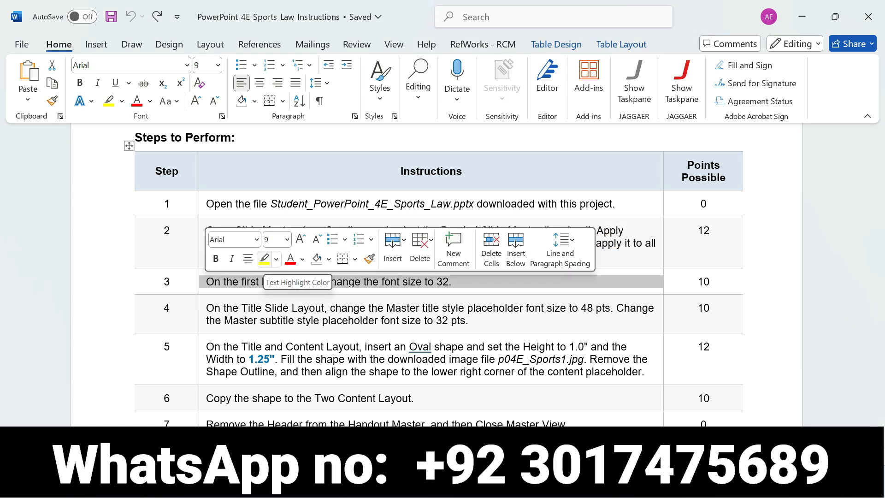
{"action": "left_click", "coordinate": [264, 259]}
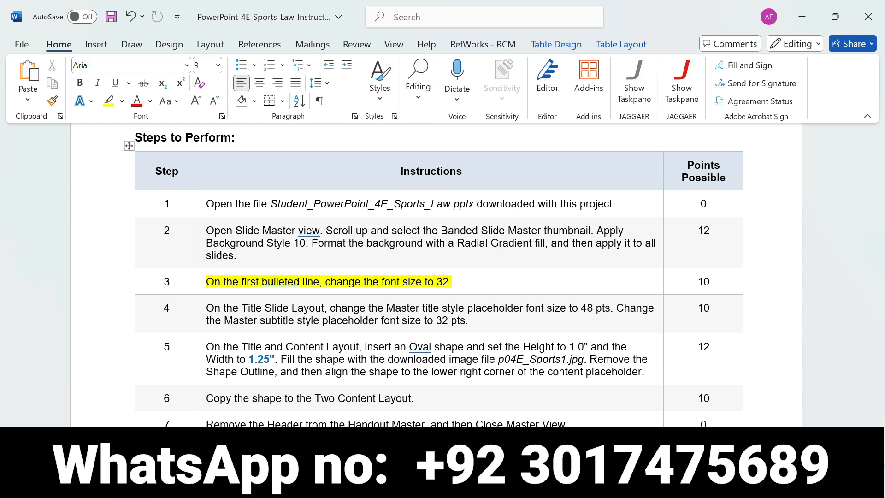
Read step 3 in Word and set all five bullet levels of the Banded Slide Master's text placeholder to font size 32 in PowerPoint.
{"action": "left_click_drag", "start_coordinate": [206, 281], "coordinate": [325, 282]}
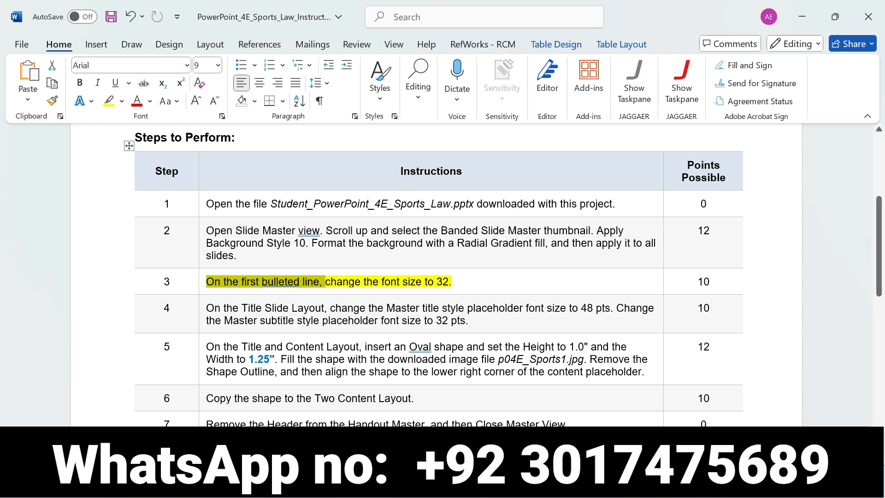
{"action": "left_click", "coordinate": [341, 282]}
{"action": "left_click_drag", "start_coordinate": [207, 281], "coordinate": [452, 281]}
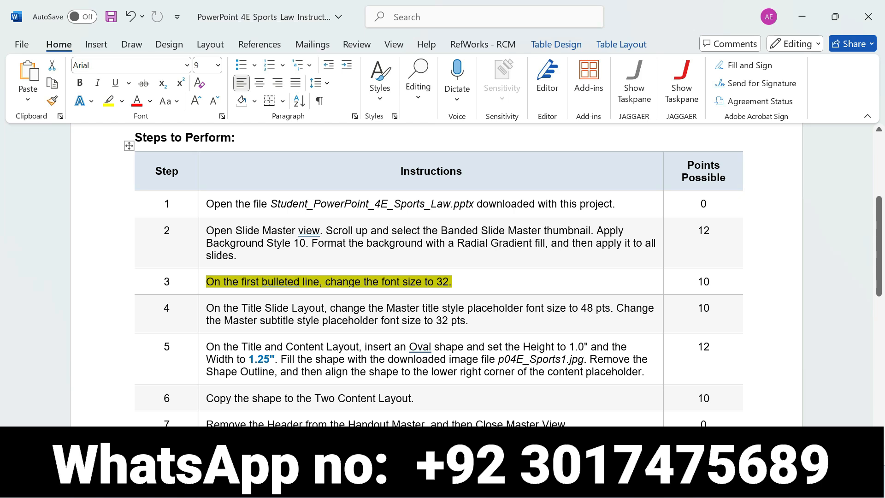
{"action": "key", "text": "alt+Tab"}
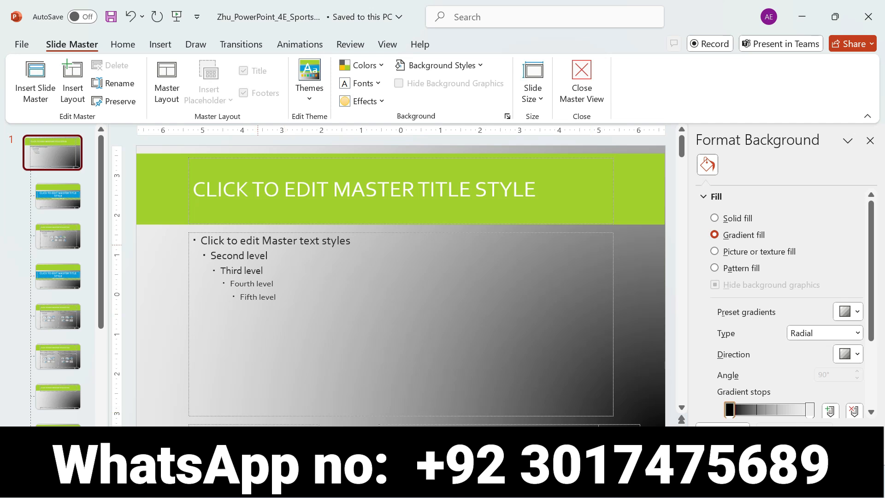
{"action": "left_click", "coordinate": [200, 241]}
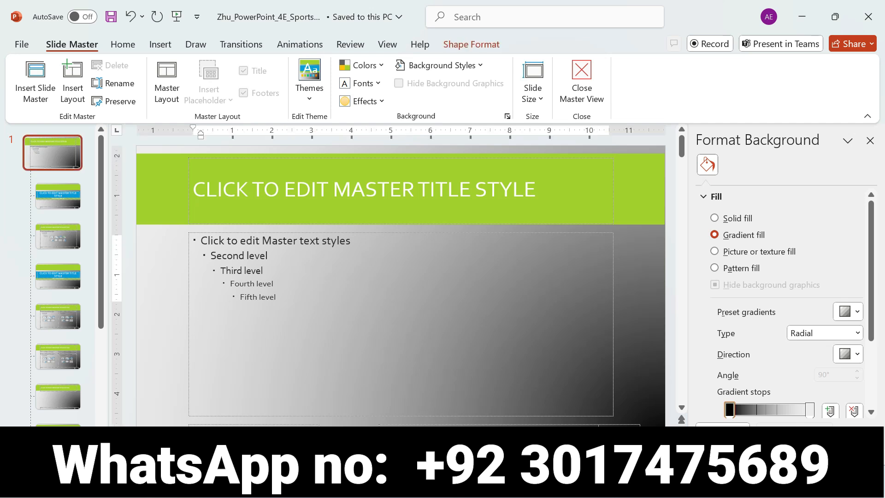
{"action": "left_click_drag", "start_coordinate": [200, 242], "coordinate": [274, 285]}
{"action": "left_click", "coordinate": [276, 297]}
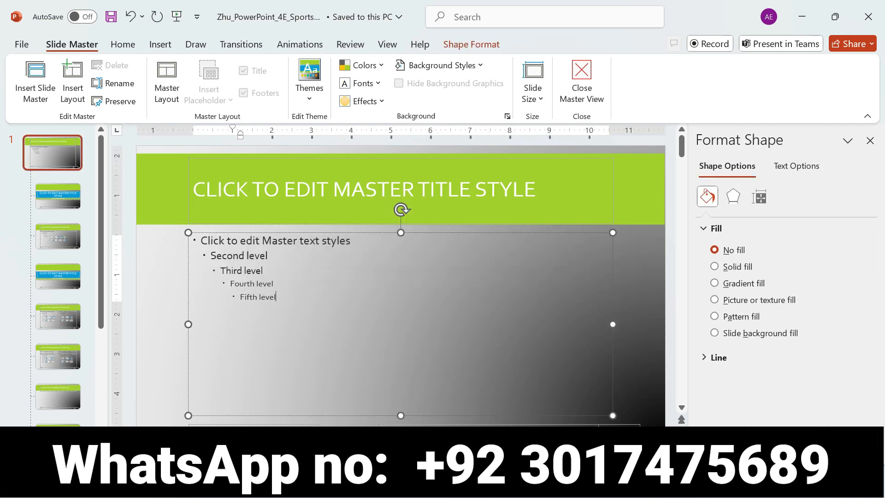
{"action": "left_click_drag", "start_coordinate": [202, 240], "coordinate": [277, 297]}
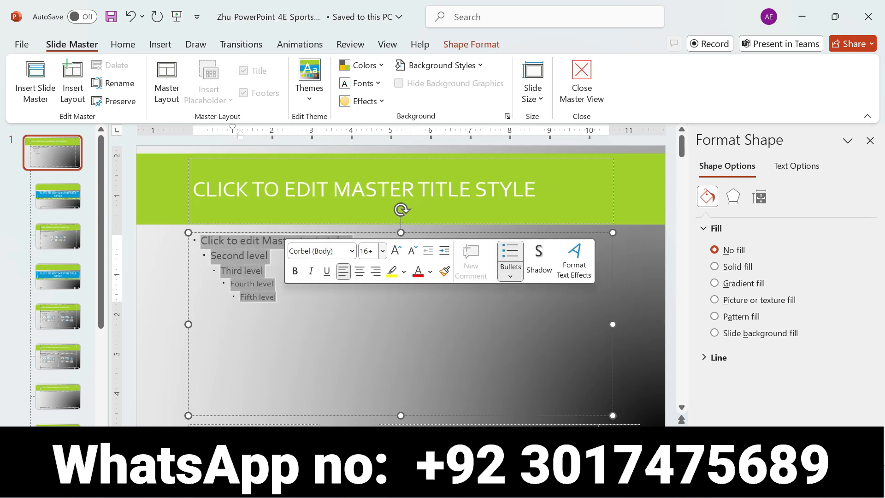
{"action": "left_click", "coordinate": [383, 251]}
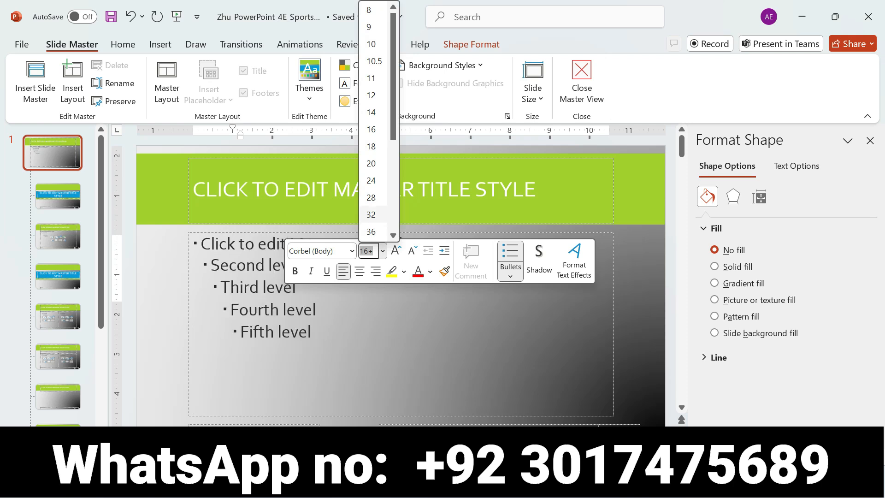
{"action": "left_click", "coordinate": [371, 214]}
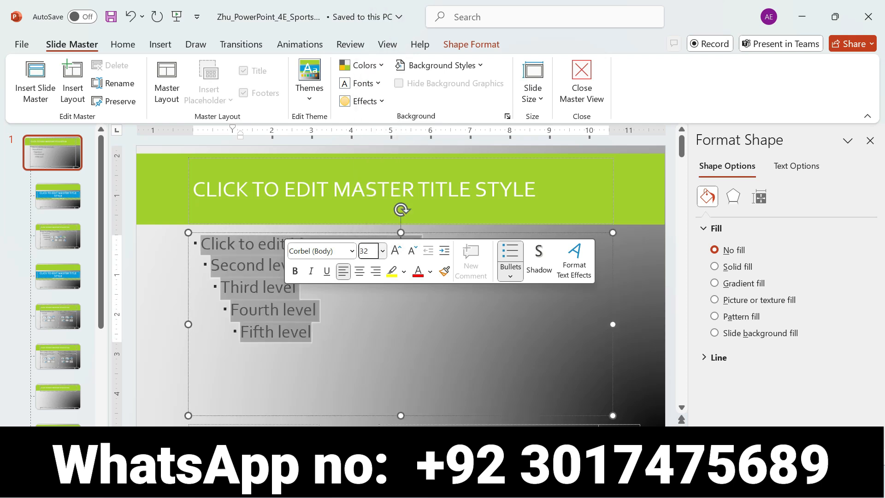
{"action": "key", "text": "Escape"}
{"action": "key", "text": "Escape"}
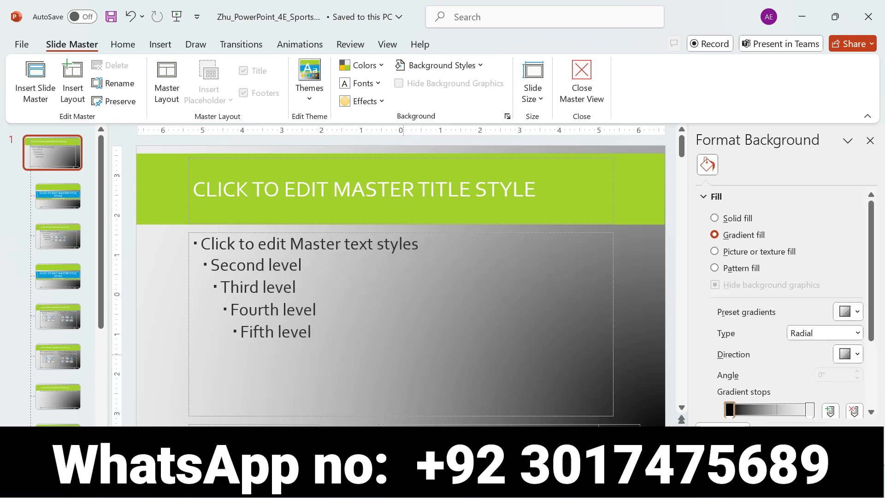
In the Word instructions, undo the step 3 highlight and highlight the step 4 instruction in yellow.
{"action": "key", "text": "alt+Tab"}
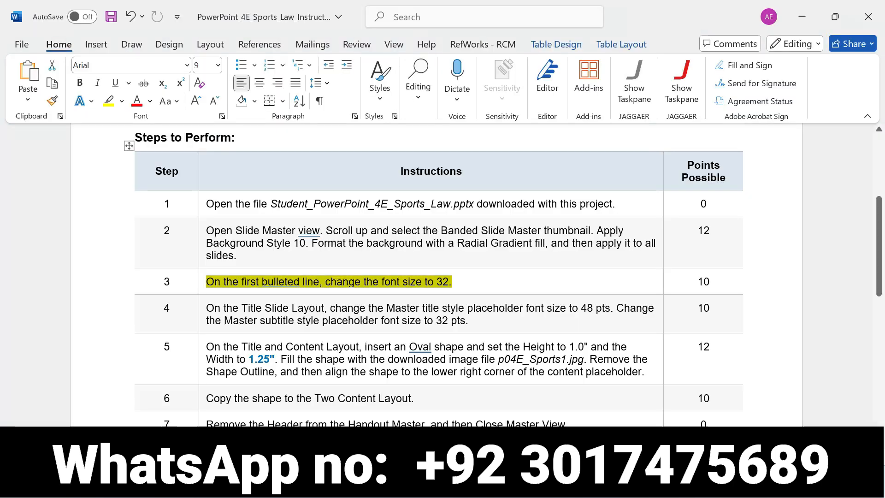
{"action": "key", "text": "ctrl+z"}
{"action": "key", "text": "ctrl+z"}
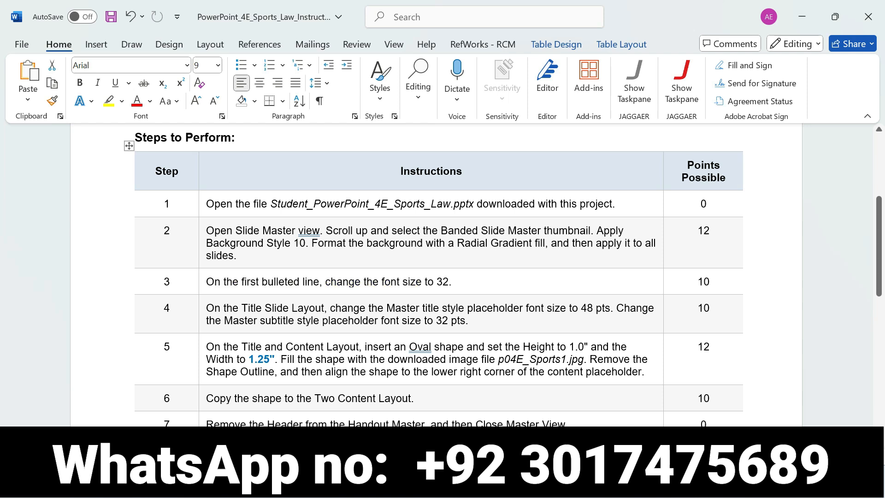
{"action": "left_click", "coordinate": [202, 309]}
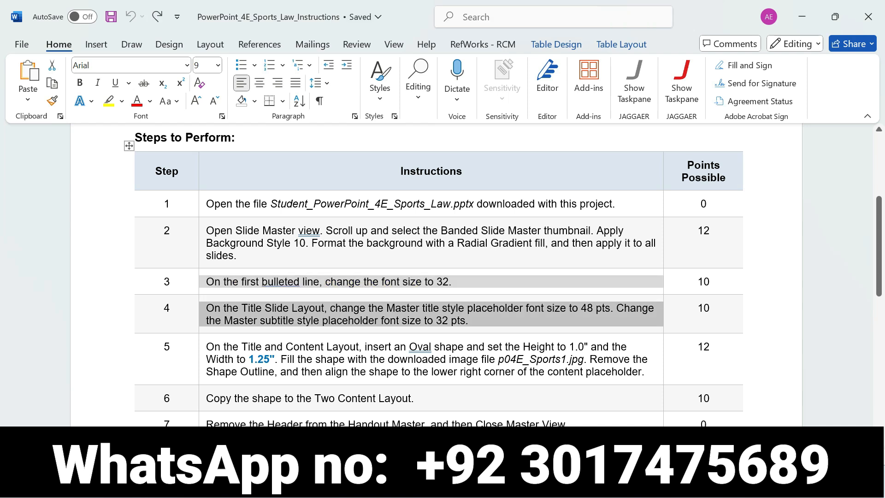
{"action": "left_click", "coordinate": [264, 289]}
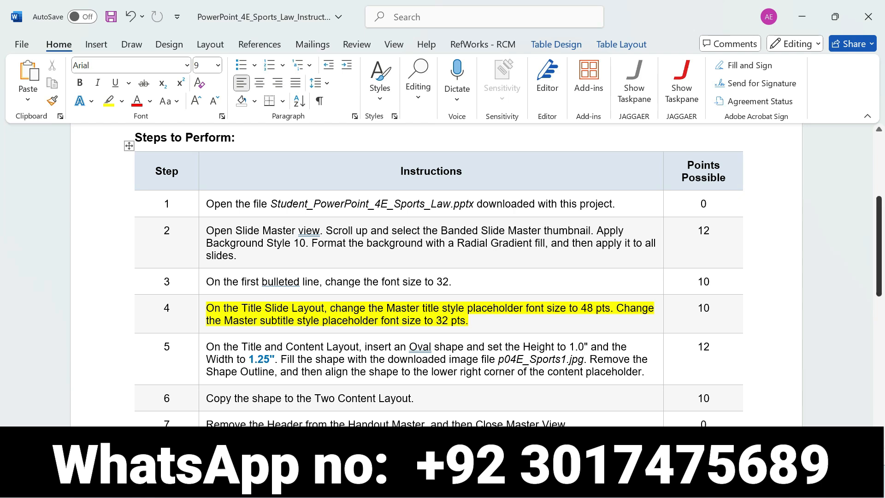
Check which layout step 4 names in Word and select the Title Slide Layout in PowerPoint.
{"action": "scroll", "coordinate": [442, 277], "scroll_direction": "down", "scroll_amount": 2}
{"action": "scroll", "coordinate": [442, 276], "scroll_direction": "down", "scroll_amount": 2}
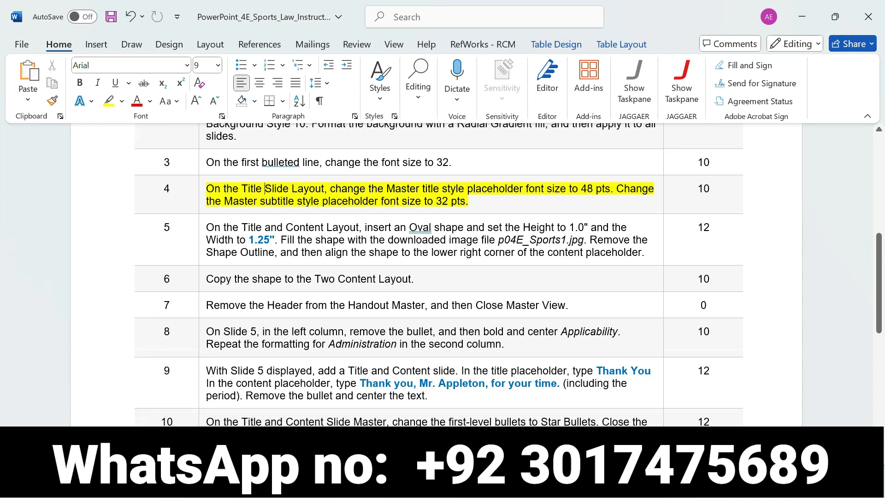
{"action": "left_click_drag", "start_coordinate": [206, 188], "coordinate": [324, 189]}
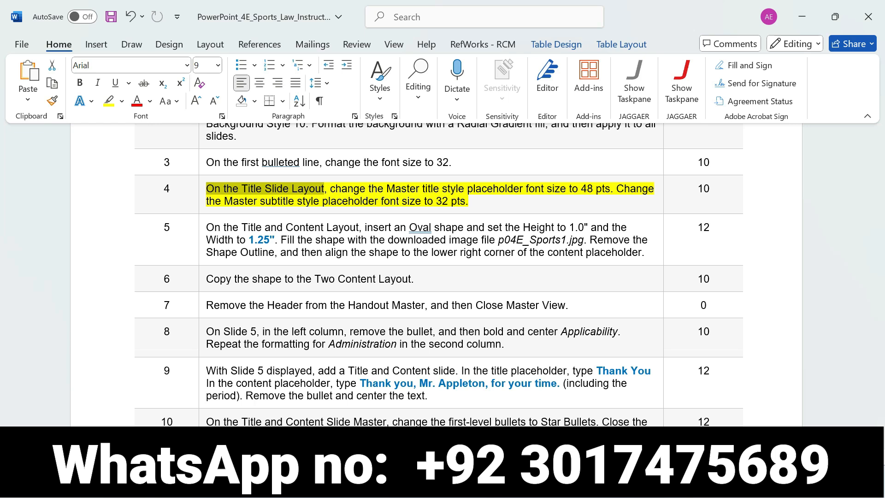
{"action": "key", "text": "alt+Tab"}
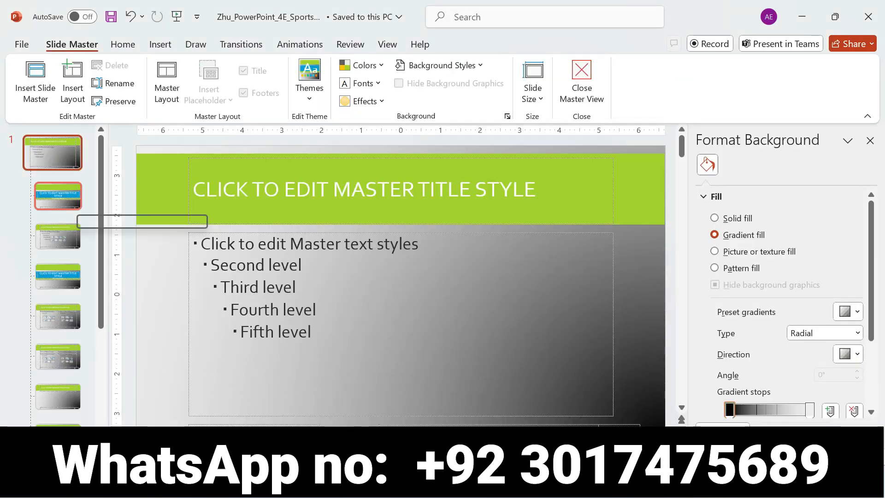
{"action": "left_click", "coordinate": [69, 200]}
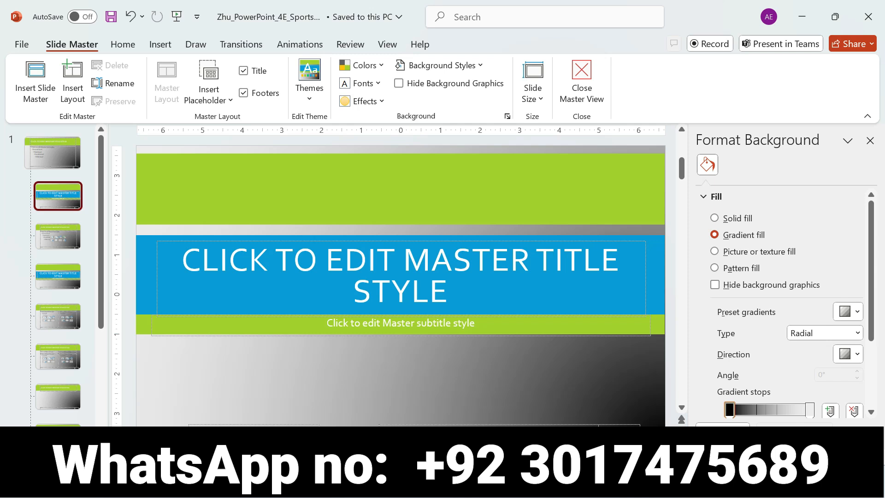
Read the title size in step 4 in Word and set the Title Slide Layout's Master title placeholder to font size 48 in PowerPoint.
{"action": "key", "text": "alt+Tab"}
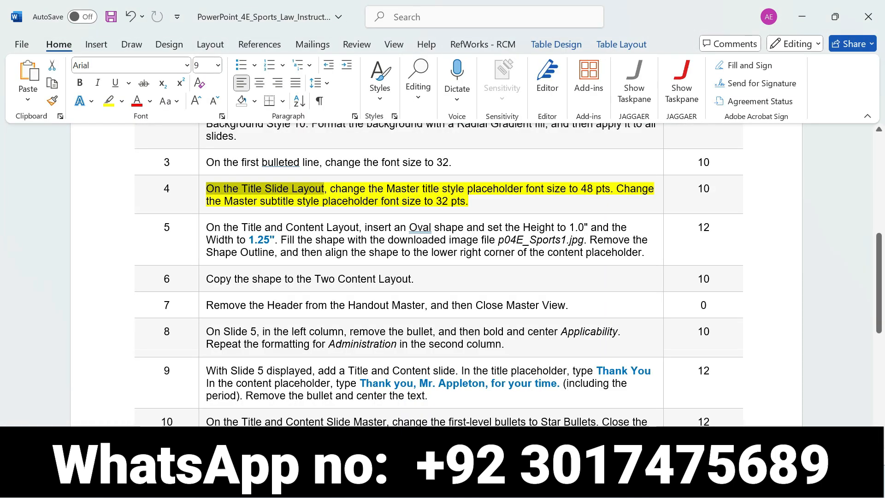
{"action": "left_click_drag", "start_coordinate": [330, 188], "coordinate": [616, 189]}
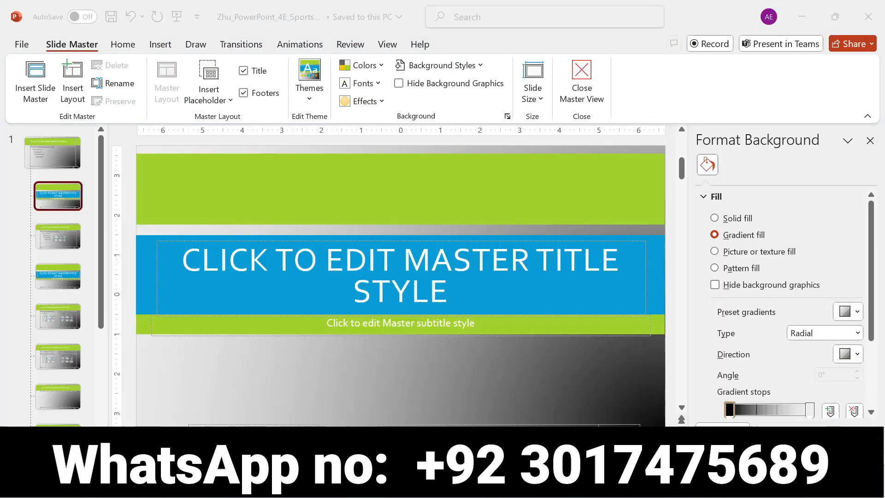
{"action": "left_click", "coordinate": [521, 345]}
{"action": "left_click_drag", "start_coordinate": [183, 260], "coordinate": [455, 295]}
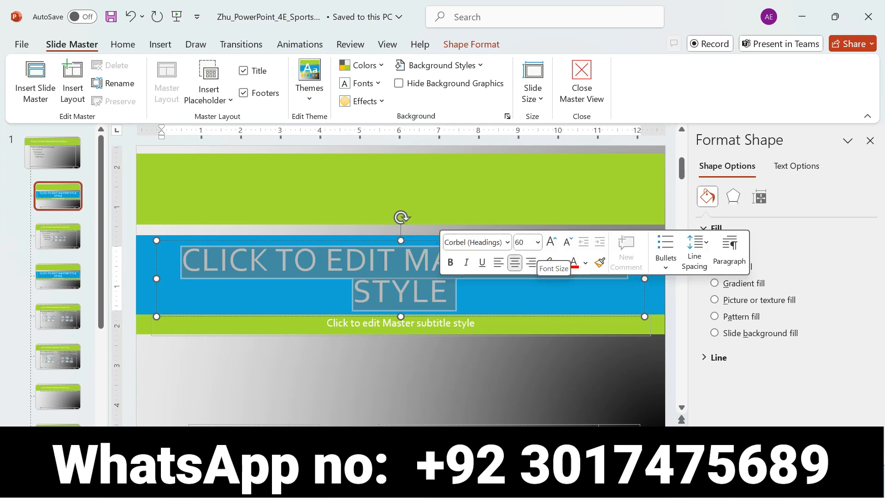
{"action": "key", "text": "alt+Tab"}
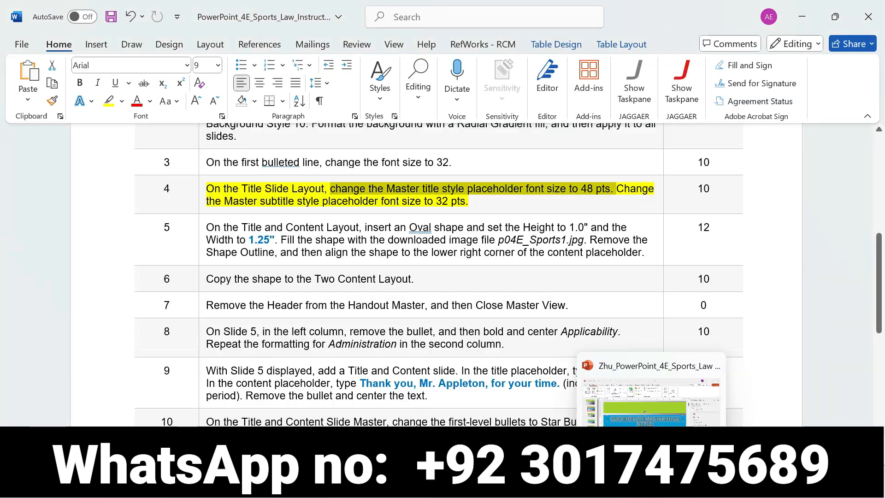
{"action": "left_click", "coordinate": [652, 482]}
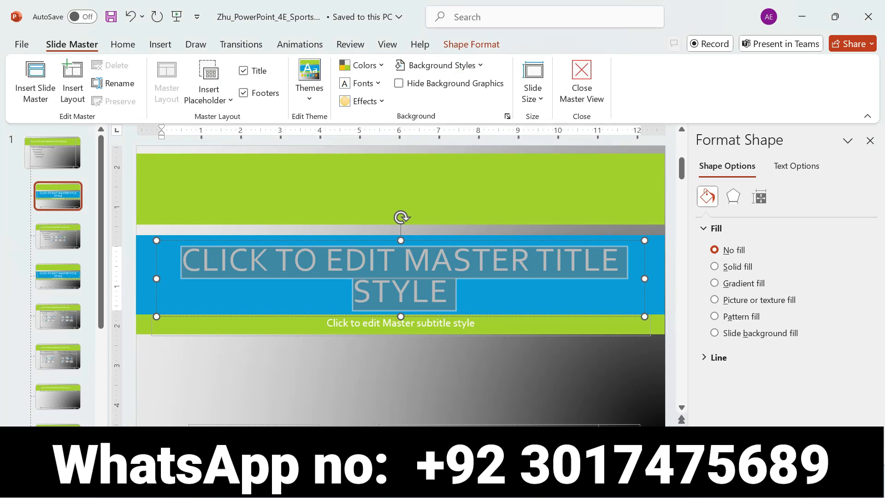
{"action": "left_click", "coordinate": [353, 292]}
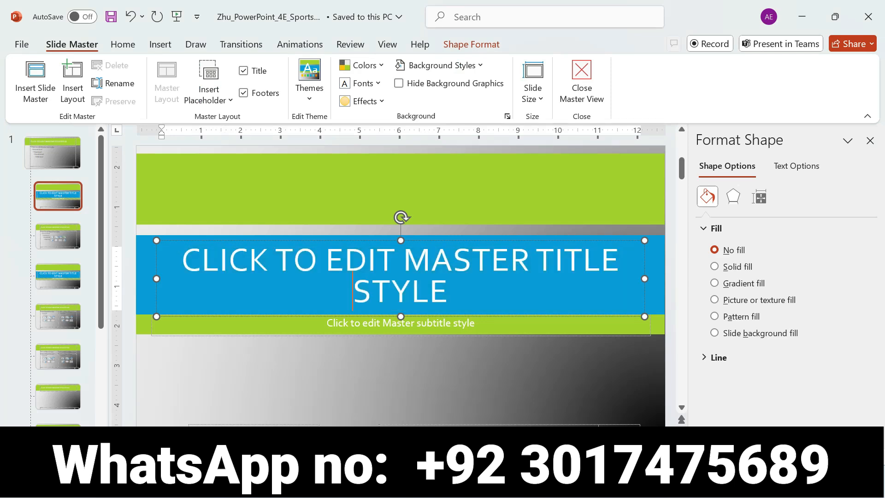
{"action": "left_click_drag", "start_coordinate": [182, 261], "coordinate": [454, 295]}
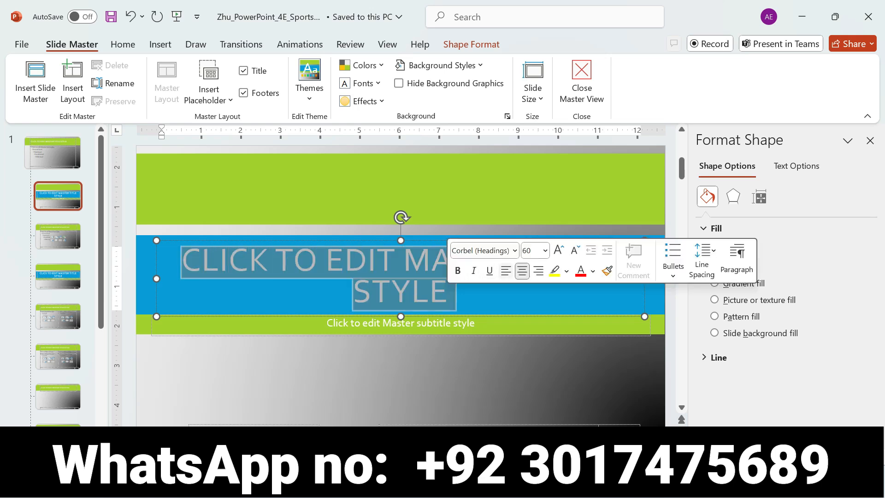
{"action": "left_click", "coordinate": [544, 250]}
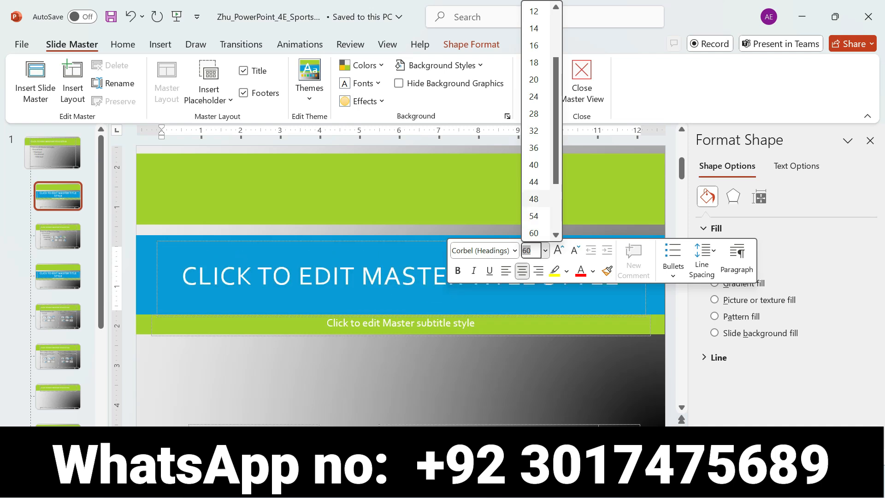
{"action": "left_click", "coordinate": [534, 198]}
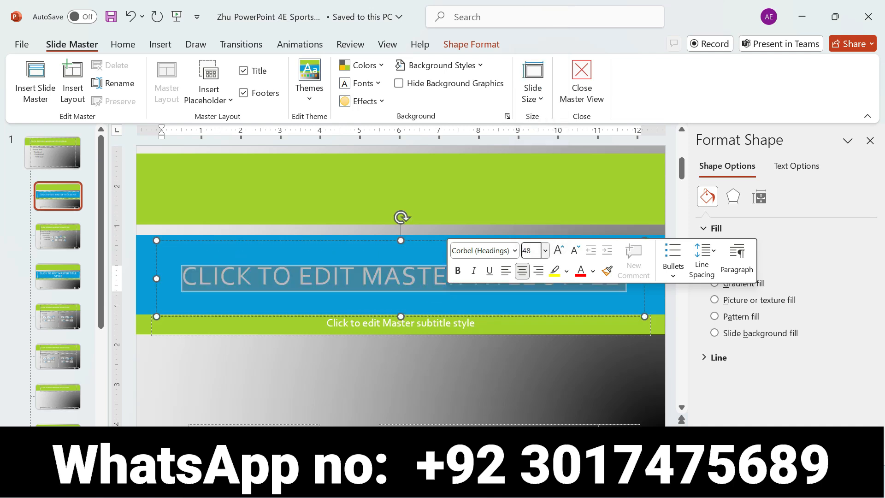
Read the subtitle size in step 4 in Word and set the Title Slide Layout's Master subtitle placeholder to font size 32 in PowerPoint.
{"action": "key", "text": "alt+Tab"}
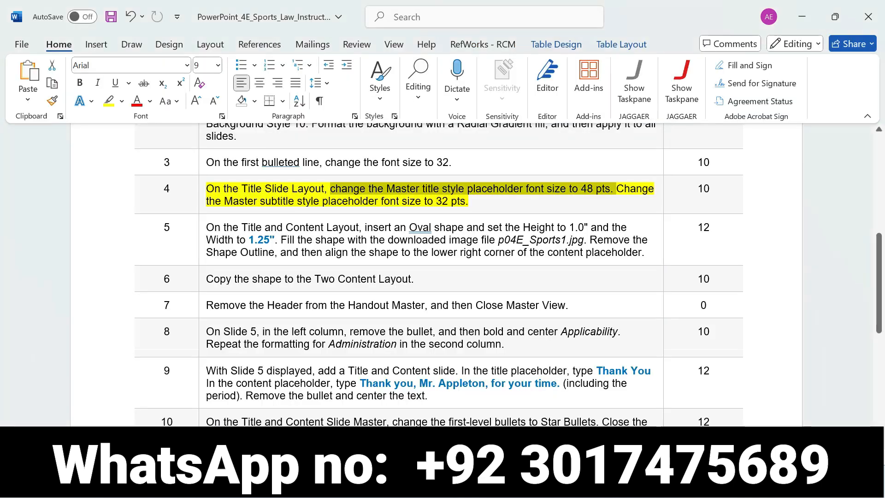
{"action": "left_click_drag", "start_coordinate": [617, 189], "coordinate": [468, 202]}
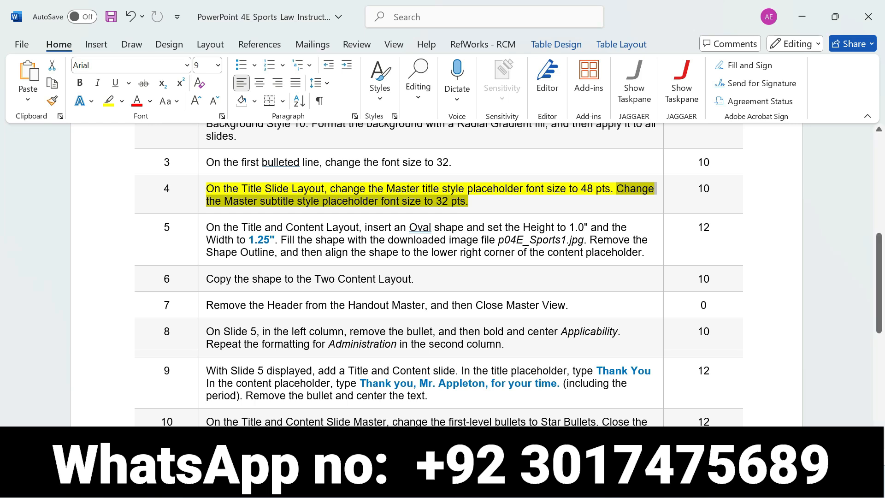
{"action": "key", "text": "alt+Tab"}
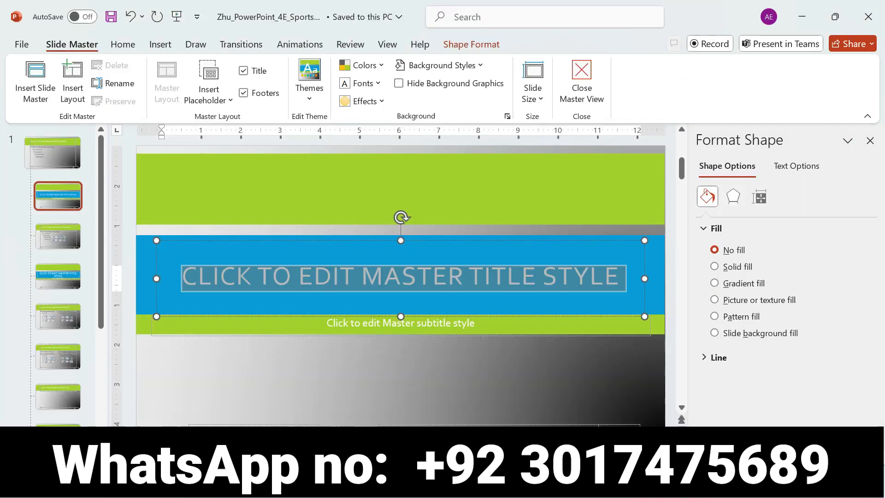
{"action": "left_click_drag", "start_coordinate": [326, 323], "coordinate": [477, 323]}
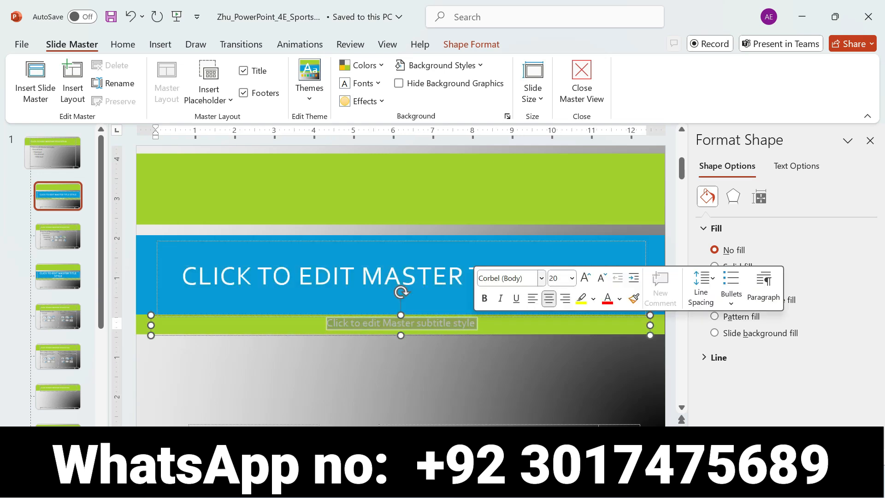
{"action": "left_click", "coordinate": [571, 277]}
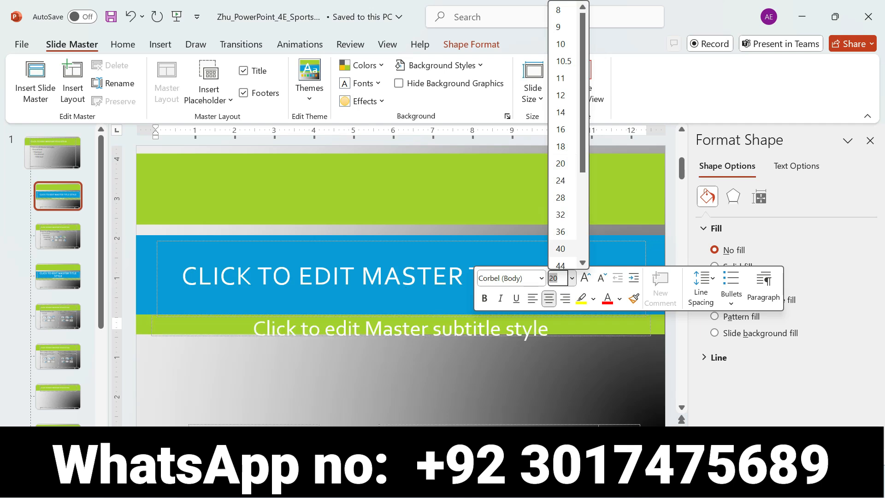
{"action": "left_click", "coordinate": [560, 215]}
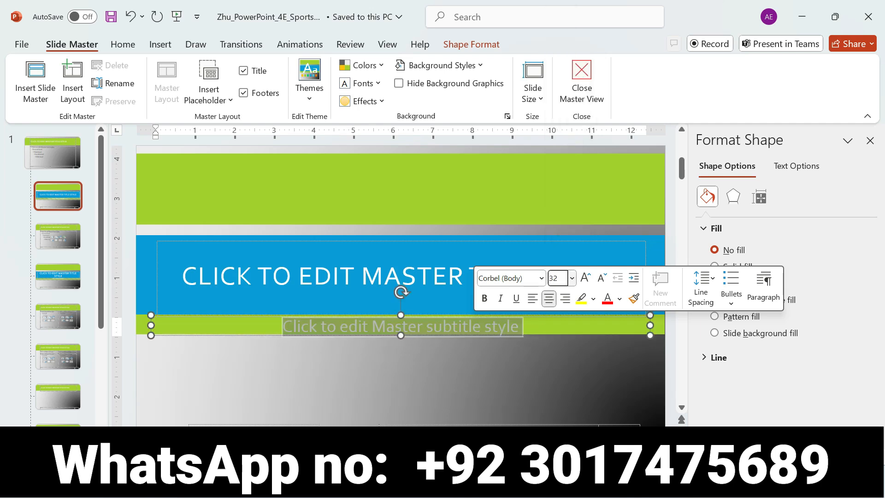
{"action": "left_click", "coordinate": [545, 359]}
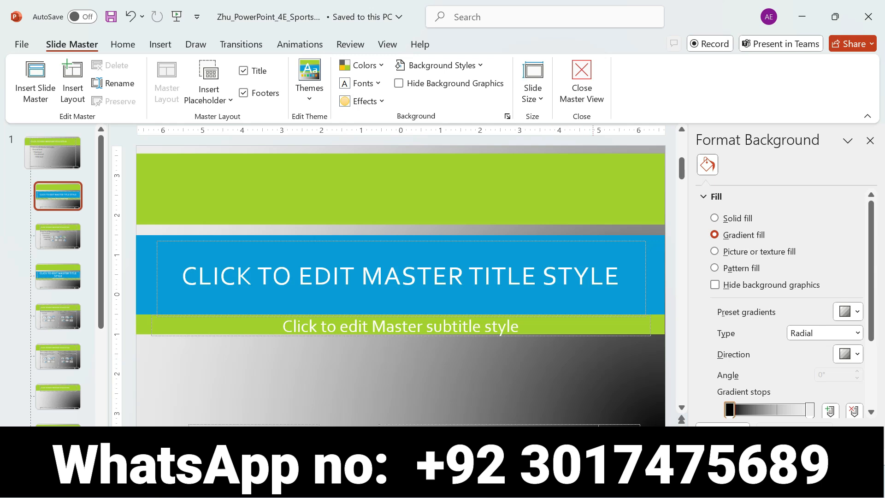
In the Word instructions, undo the step 4 highlight and highlight the step 5 instruction in yellow.
{"action": "key", "text": "alt+Tab"}
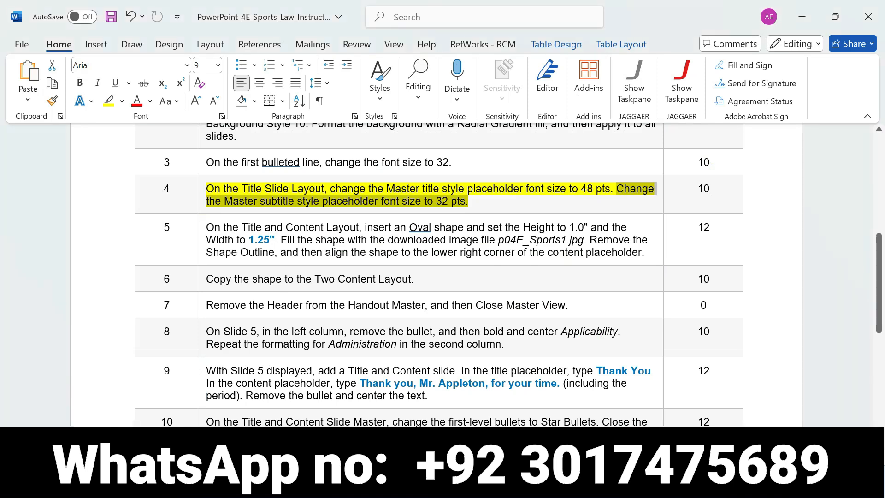
{"action": "key", "text": "ctrl+z"}
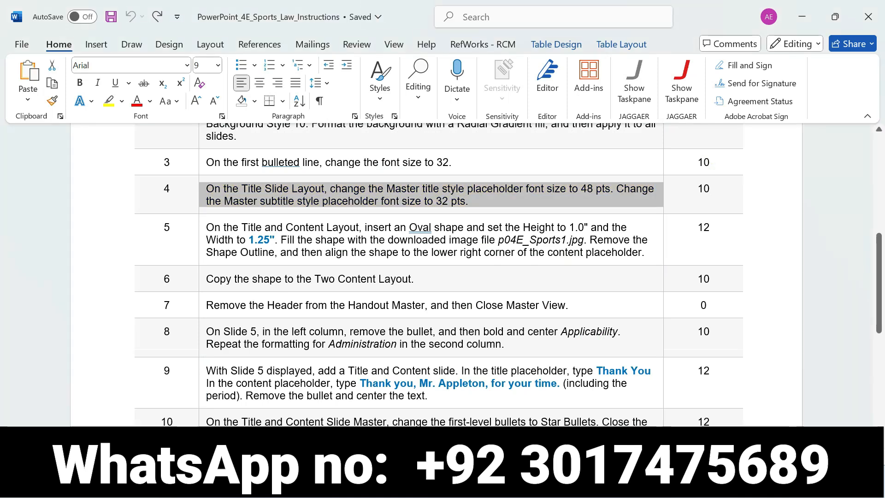
{"action": "left_click", "coordinate": [202, 227]}
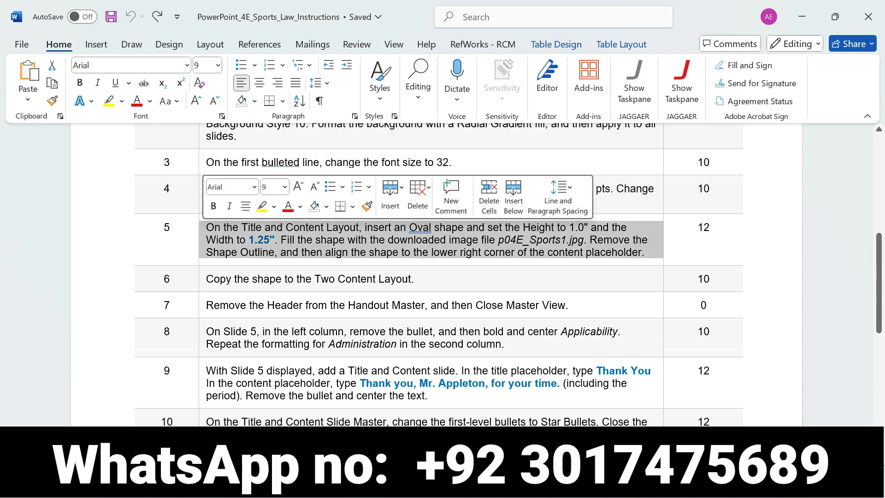
{"action": "left_click", "coordinate": [262, 206]}
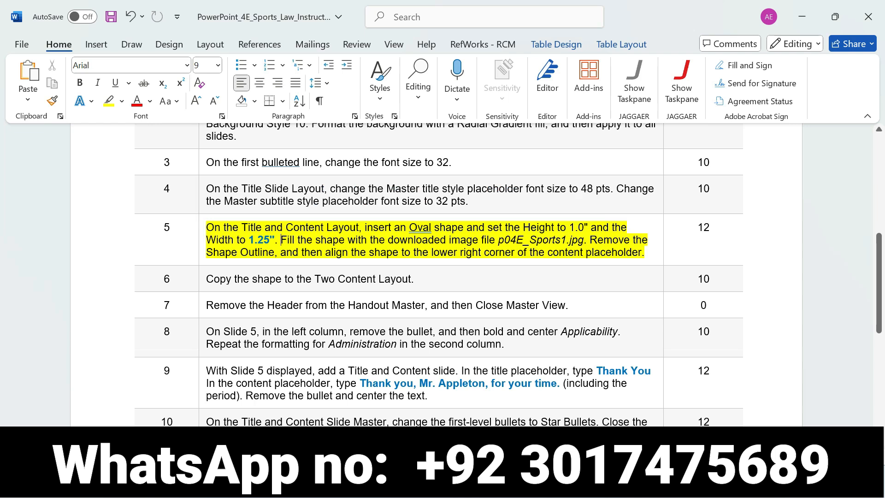
Check which layout step 5 names in Word and select the Title and Content Layout in PowerPoint.
{"action": "left_click_drag", "start_coordinate": [206, 228], "coordinate": [359, 228]}
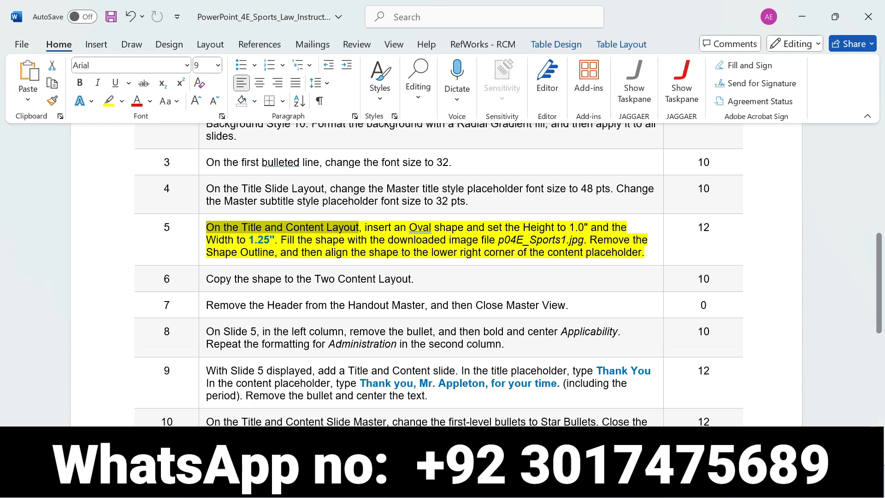
{"action": "key", "text": "alt+Tab"}
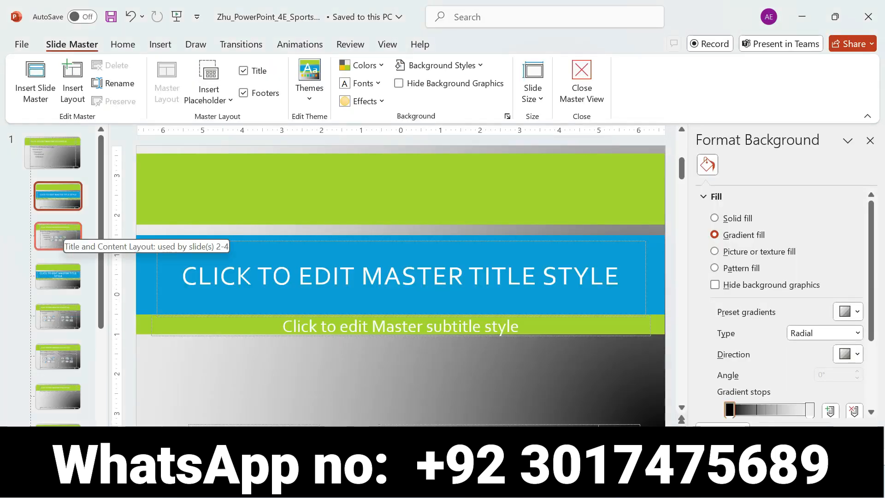
{"action": "left_click", "coordinate": [58, 236]}
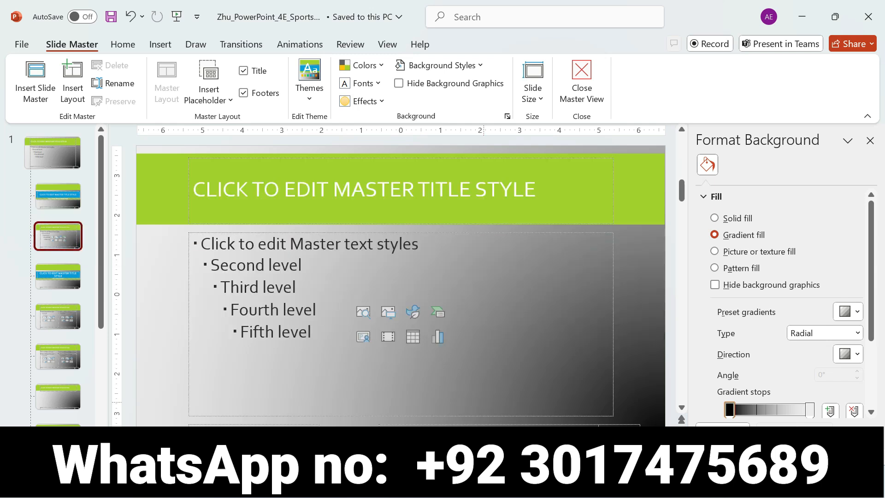
Read the shape instruction in Word and draw an oval about 2.5" high and 2.58" wide inside the content placeholder, beside the bullet levels, in PowerPoint.
{"action": "key", "text": "alt+Tab"}
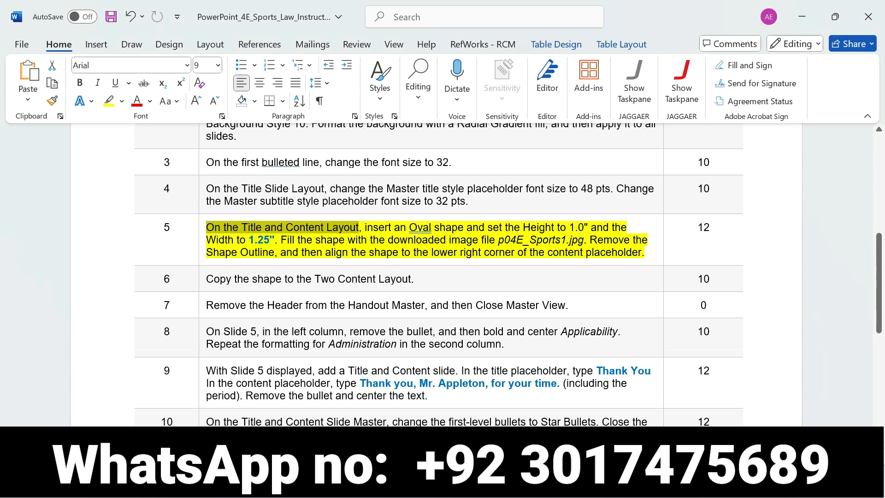
{"action": "left_click_drag", "start_coordinate": [365, 227], "coordinate": [466, 227]}
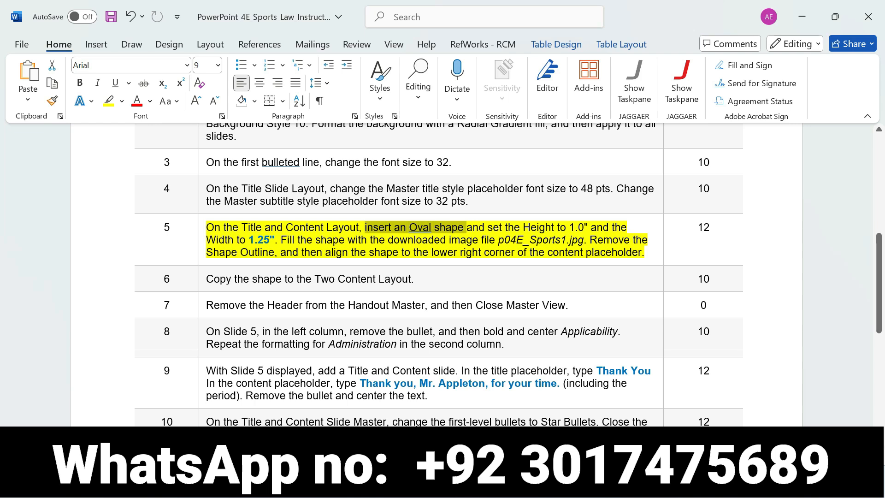
{"action": "key", "text": "alt+Tab"}
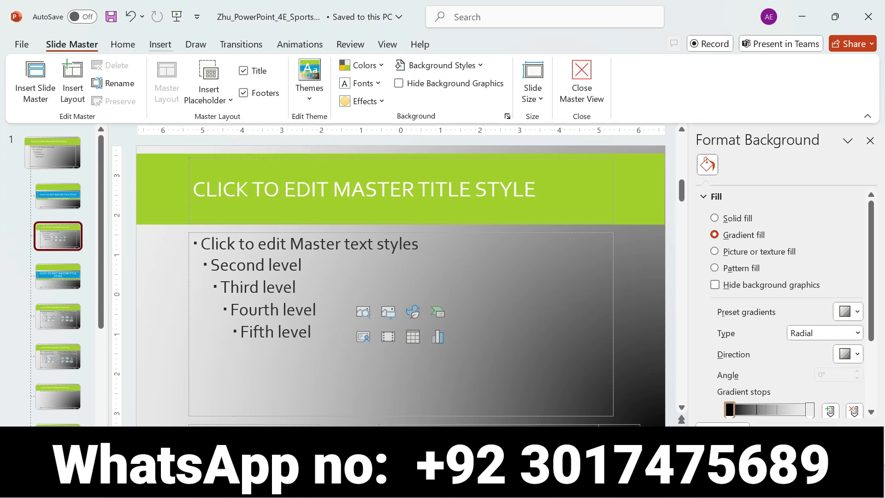
{"action": "left_click", "coordinate": [160, 44]}
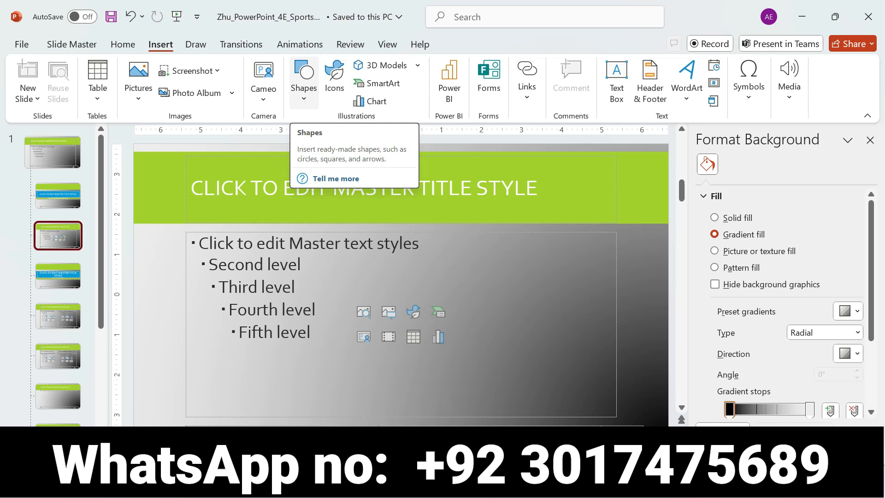
{"action": "left_click", "coordinate": [303, 78]}
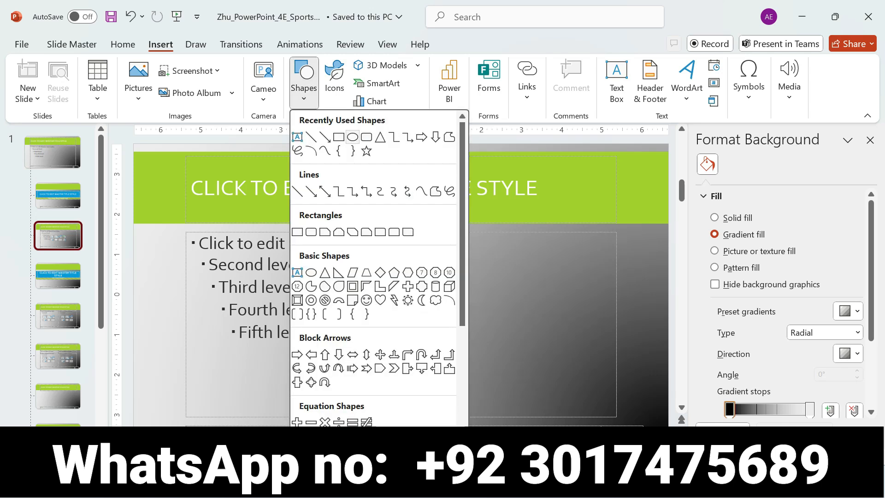
{"action": "left_click", "coordinate": [352, 137]}
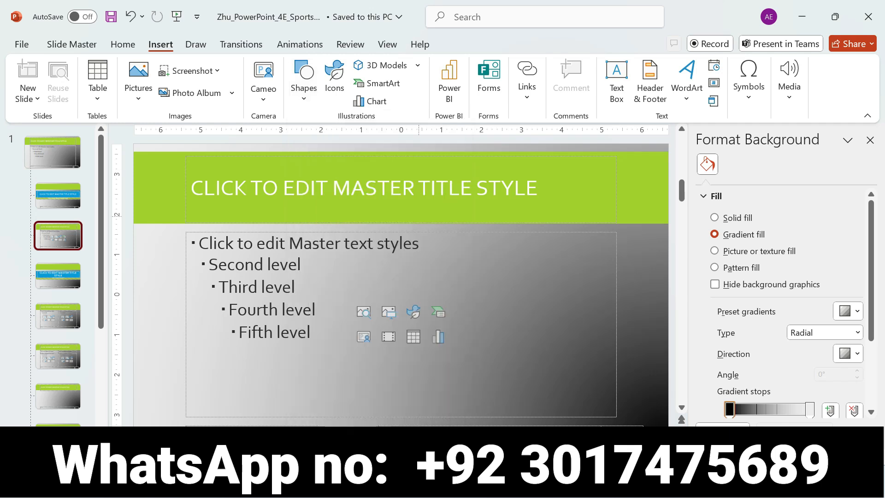
{"action": "left_click_drag", "start_coordinate": [470, 237], "coordinate": [574, 338]}
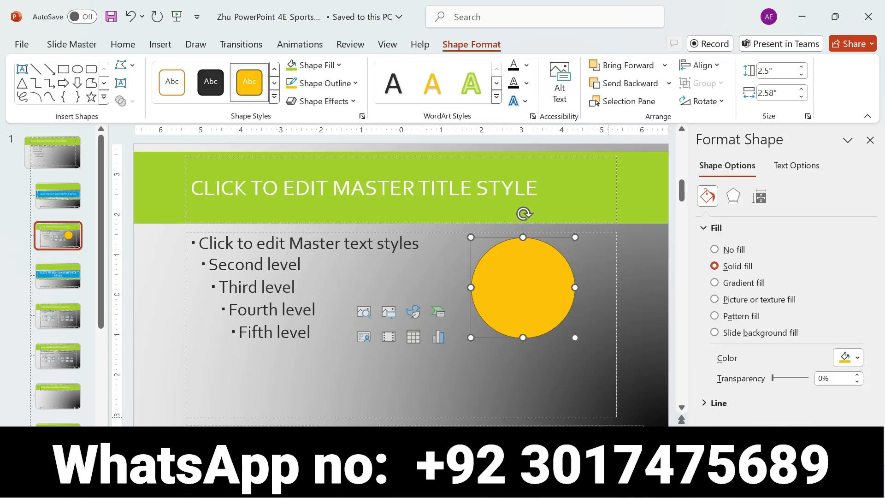
Read the required height in step 5 in Word and set the oval's height to 1" in PowerPoint.
{"action": "key", "text": "alt+Tab"}
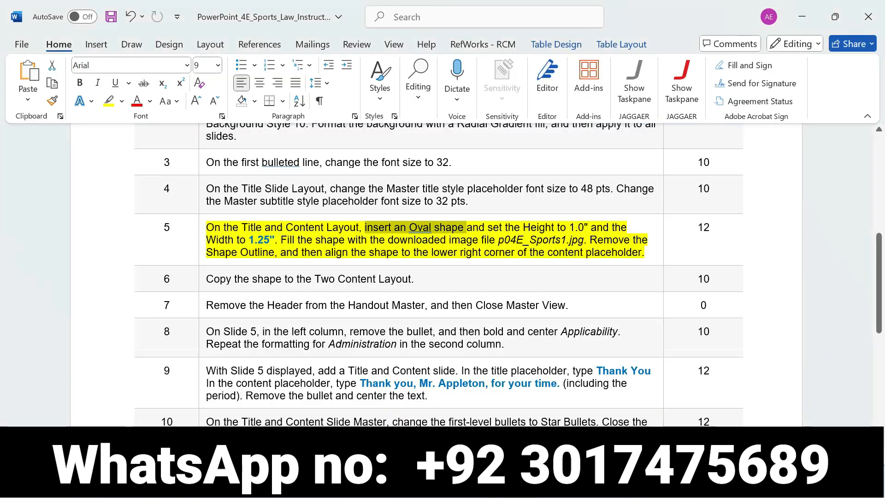
{"action": "left_click_drag", "start_coordinate": [467, 227], "coordinate": [584, 228]}
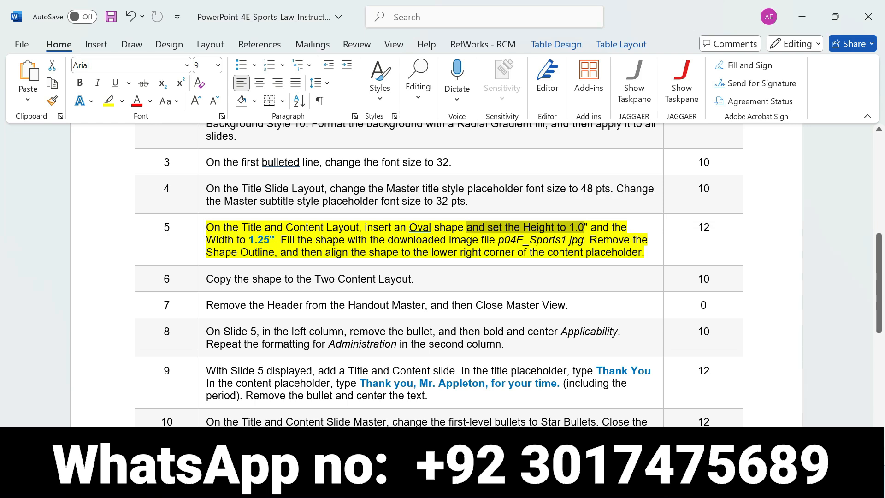
{"action": "key", "text": "alt+Tab"}
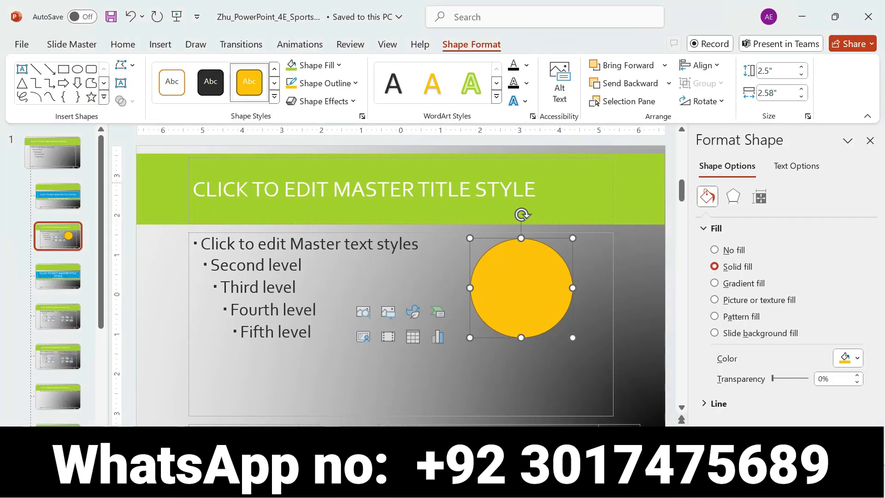
{"action": "left_click", "coordinate": [776, 71]}
{"action": "key", "text": "BackSpace"}
{"action": "type", "text": "1"}
{"action": "key", "text": "Return"}
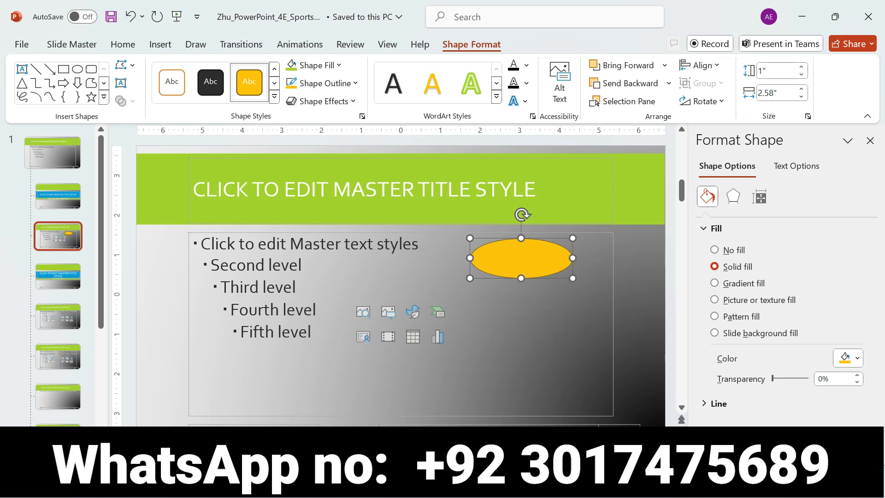
Read the required width in step 5 in Word and set the oval's width to 1.25" in PowerPoint.
{"action": "key", "text": "alt+Tab"}
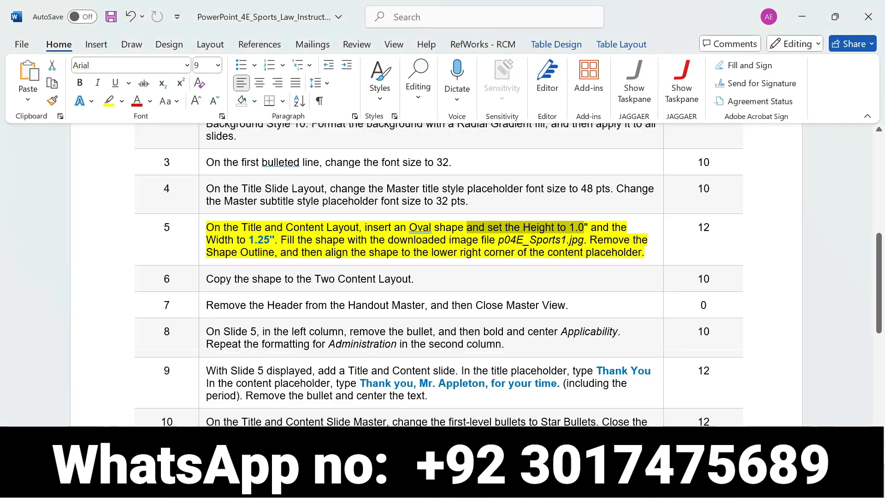
{"action": "left_click_drag", "start_coordinate": [593, 228], "coordinate": [275, 240]}
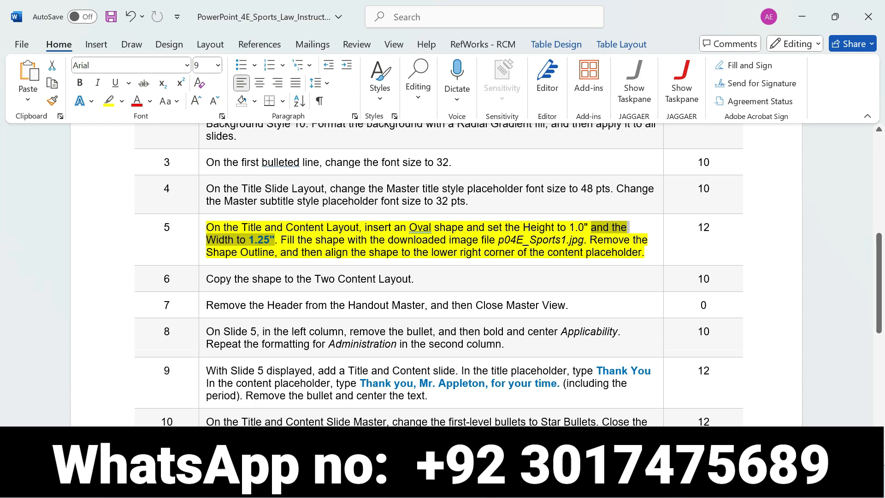
{"action": "key", "text": "alt+Tab"}
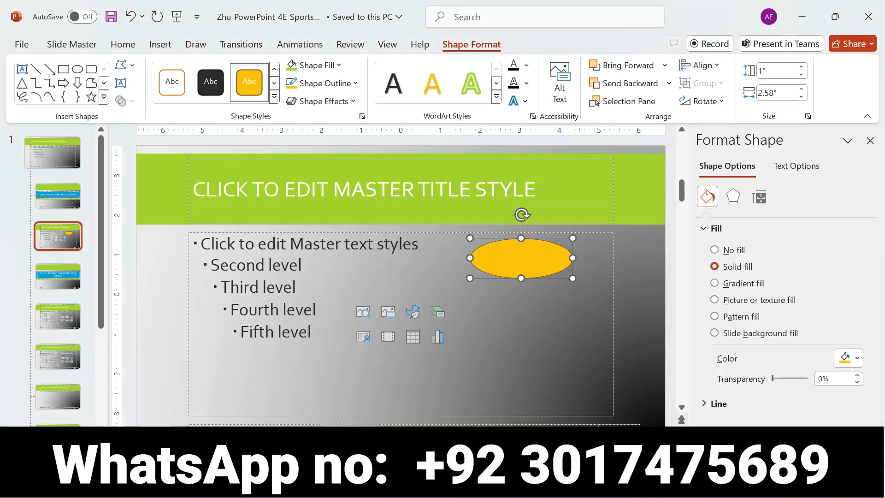
{"action": "left_click", "coordinate": [776, 93]}
{"action": "type", "text": "1.2"}
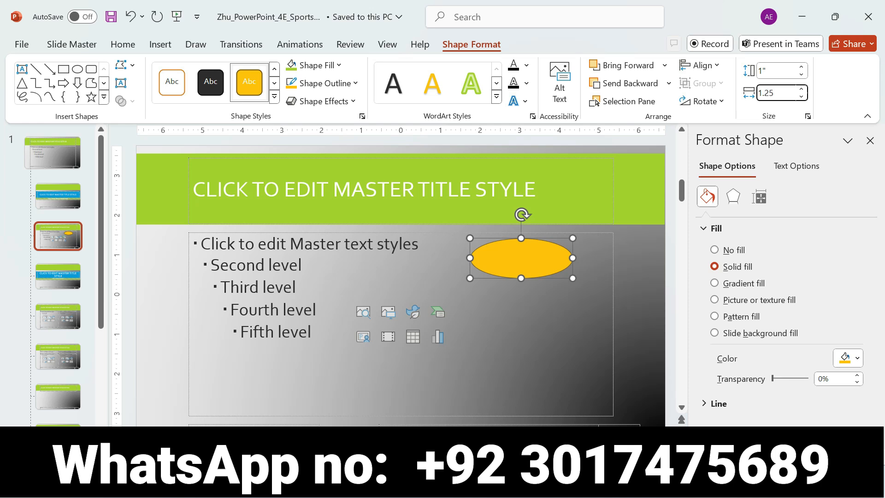
{"action": "type", "text": "5"}
{"action": "key", "text": "Return"}
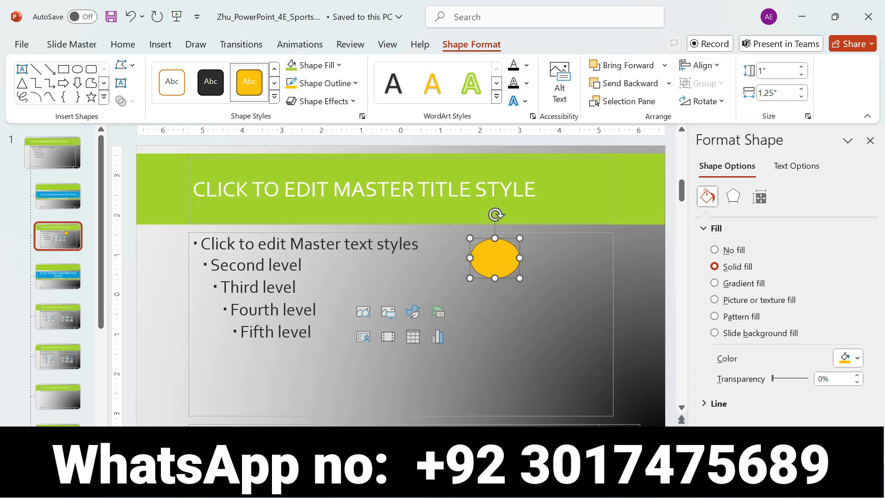
Read the fill instruction of step 5 in Word and switch the oval's fill to Picture or texture fill in PowerPoint.
{"action": "key", "text": "alt+Tab"}
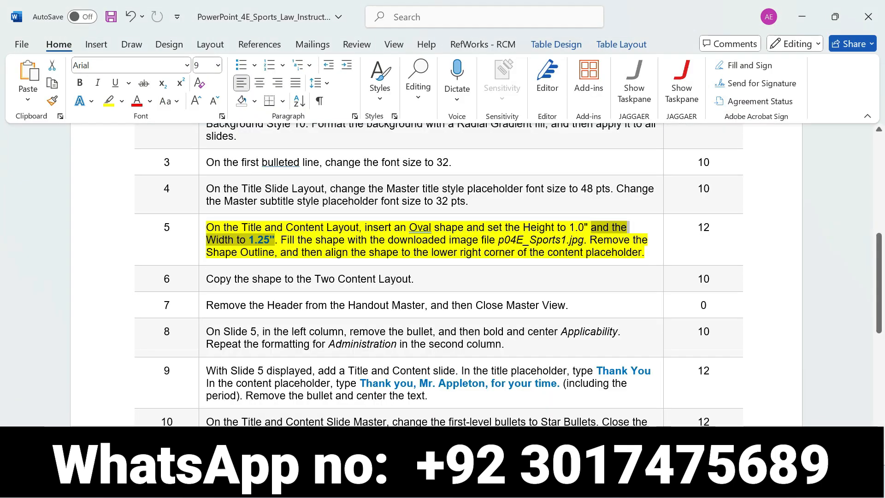
{"action": "left_click_drag", "start_coordinate": [280, 240], "coordinate": [583, 239]}
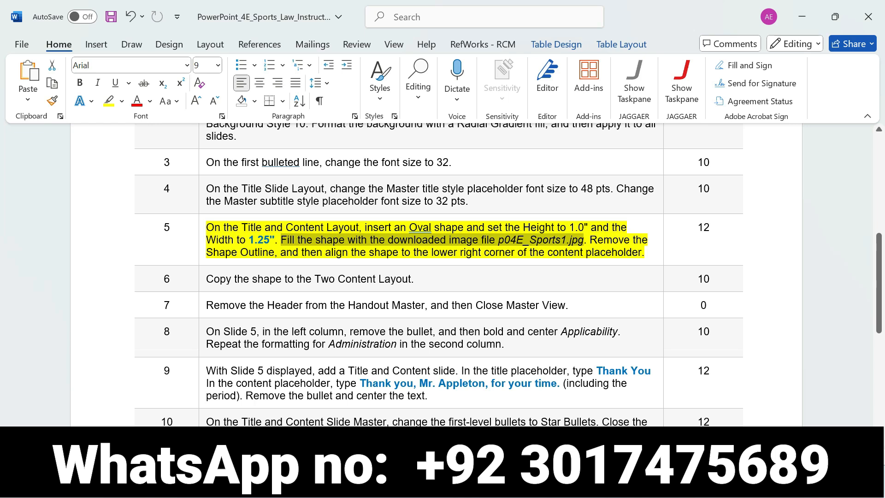
{"action": "key", "text": "alt+Tab"}
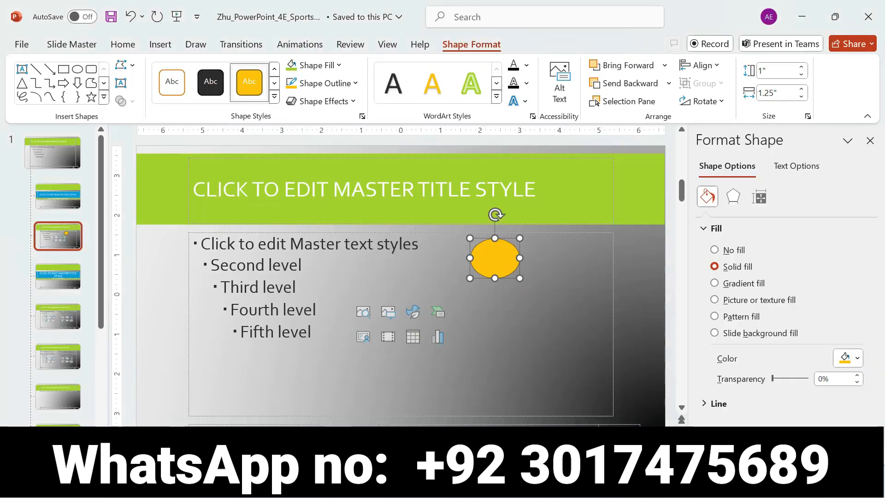
{"action": "key", "text": "alt+Tab"}
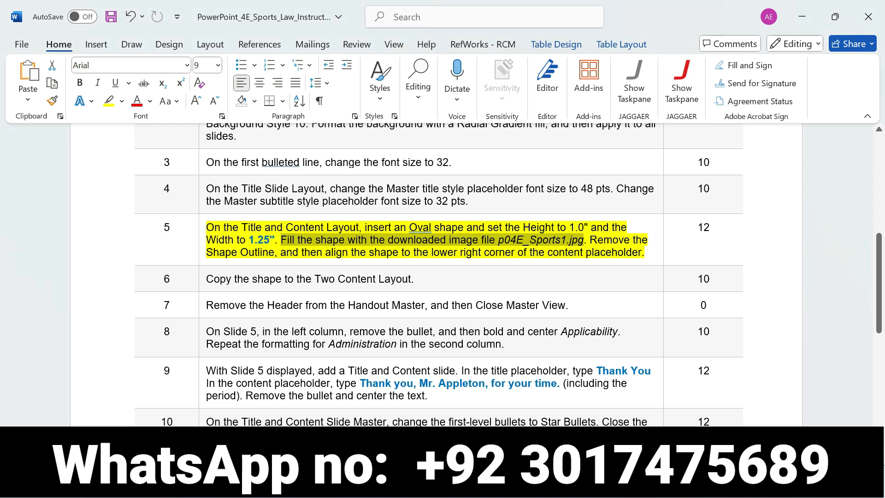
{"action": "key", "text": "alt+Tab"}
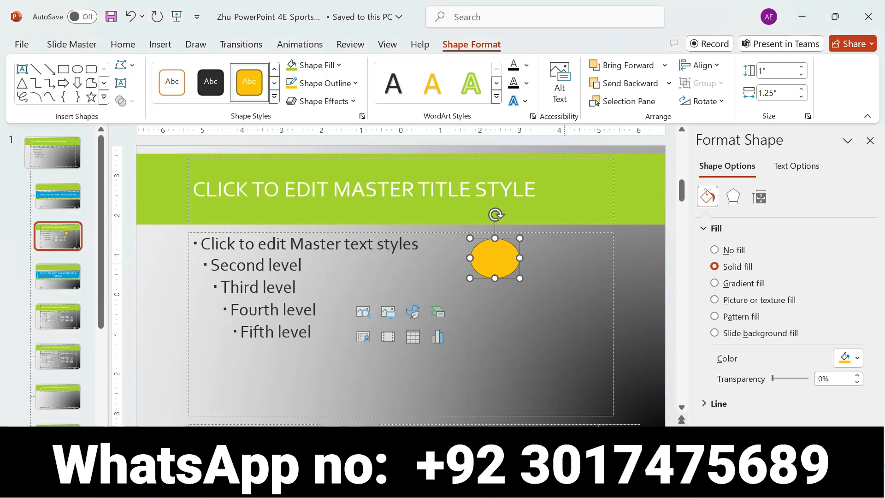
{"action": "left_click", "coordinate": [714, 300]}
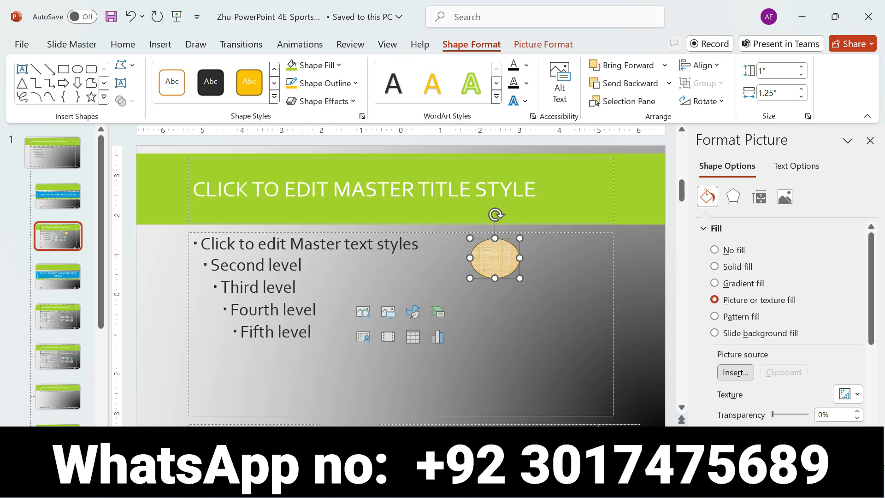
Fill the oval with the picture file p04E_Sports1 from New PowerPoint > PowerPoint_4E_Sports_Law_Instructions on the E: drive.
{"action": "left_click", "coordinate": [735, 372]}
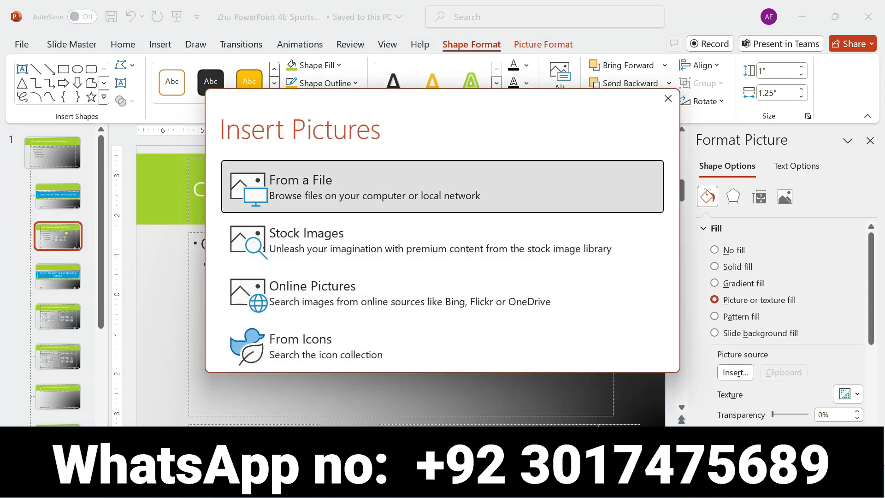
{"action": "left_click", "coordinate": [323, 186]}
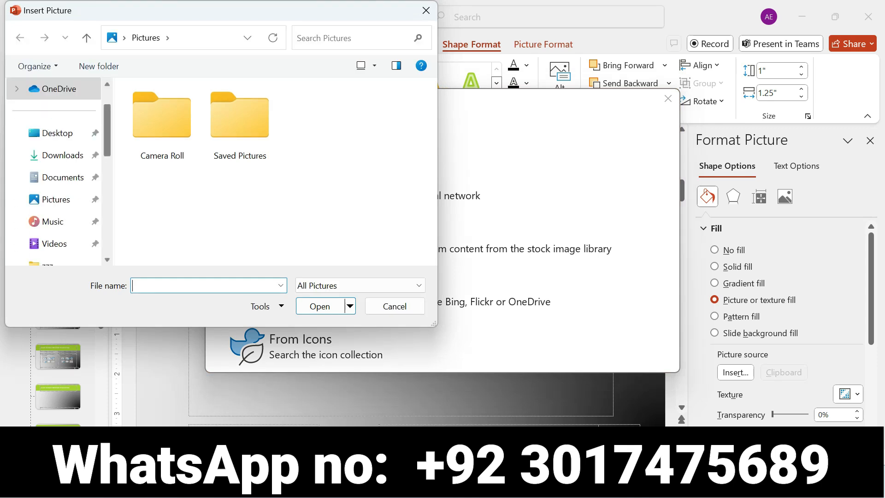
{"action": "scroll", "coordinate": [55, 175], "scroll_direction": "down", "scroll_amount": 5}
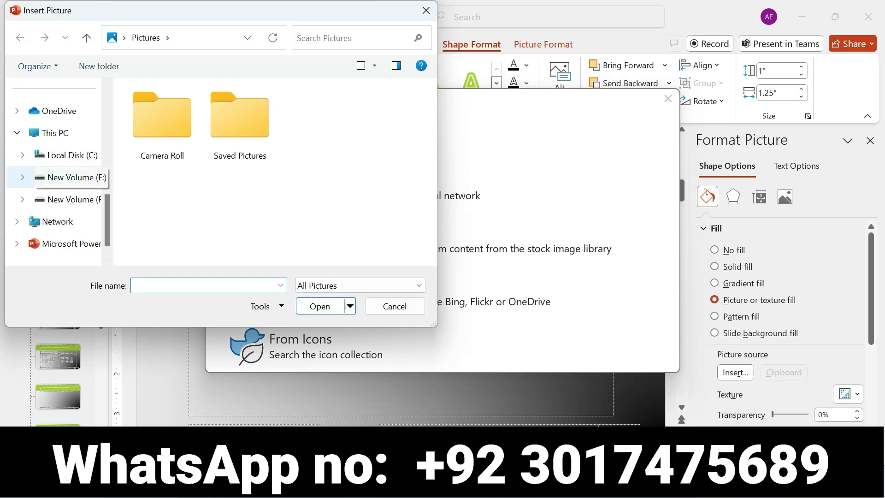
{"action": "left_click", "coordinate": [69, 177]}
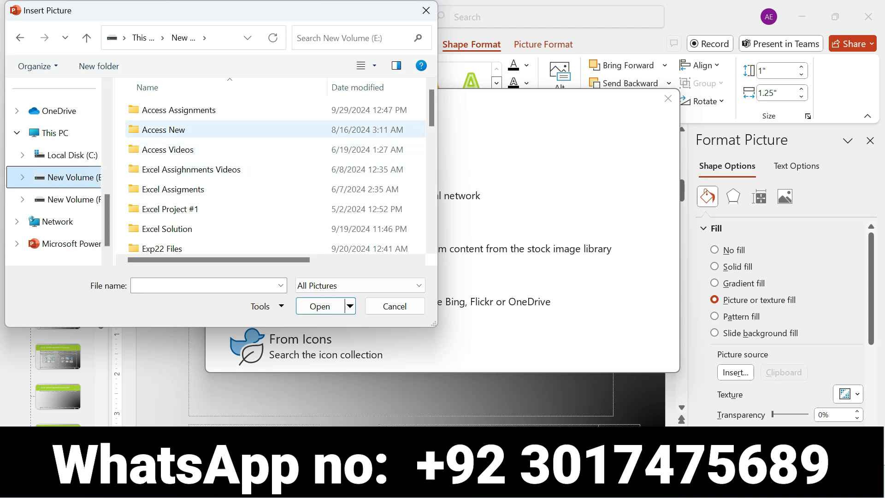
{"action": "scroll", "coordinate": [272, 180], "scroll_direction": "down", "scroll_amount": 5}
{"action": "scroll", "coordinate": [272, 180], "scroll_direction": "down", "scroll_amount": 3}
{"action": "scroll", "coordinate": [276, 175], "scroll_direction": "down", "scroll_amount": 1}
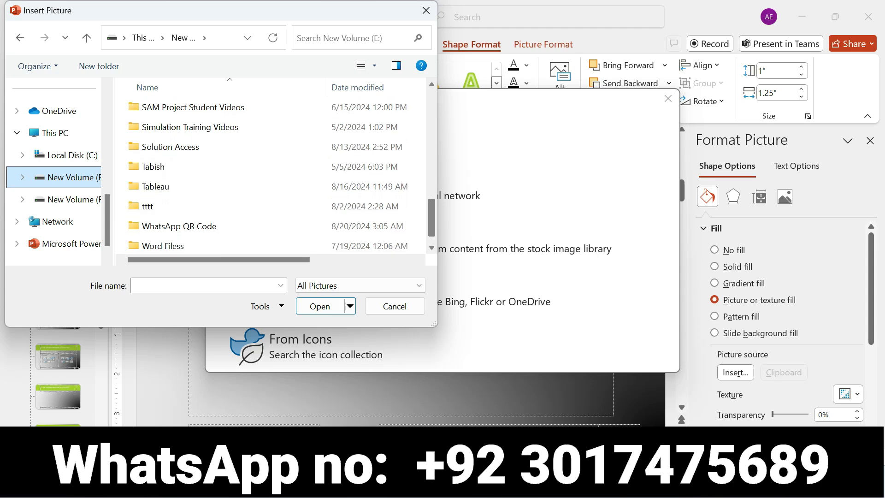
{"action": "scroll", "coordinate": [276, 175], "scroll_direction": "up", "scroll_amount": 3}
{"action": "scroll", "coordinate": [276, 175], "scroll_direction": "up", "scroll_amount": 3}
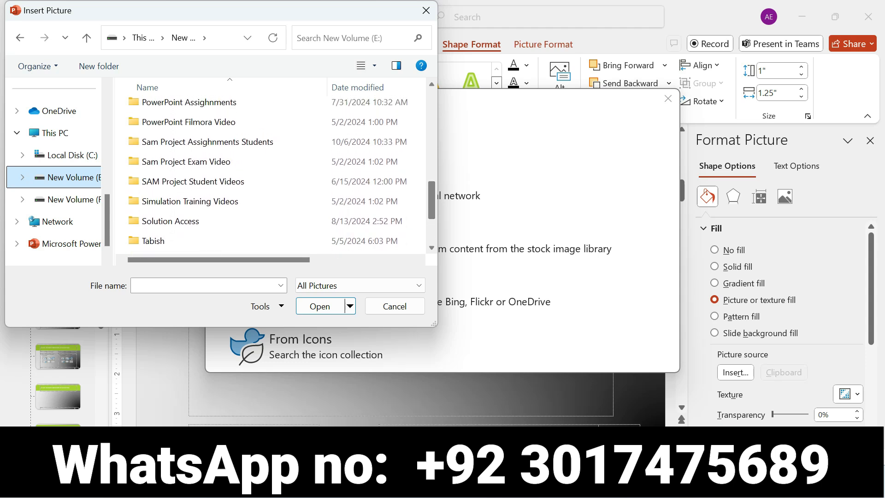
{"action": "scroll", "coordinate": [276, 175], "scroll_direction": "up", "scroll_amount": 2}
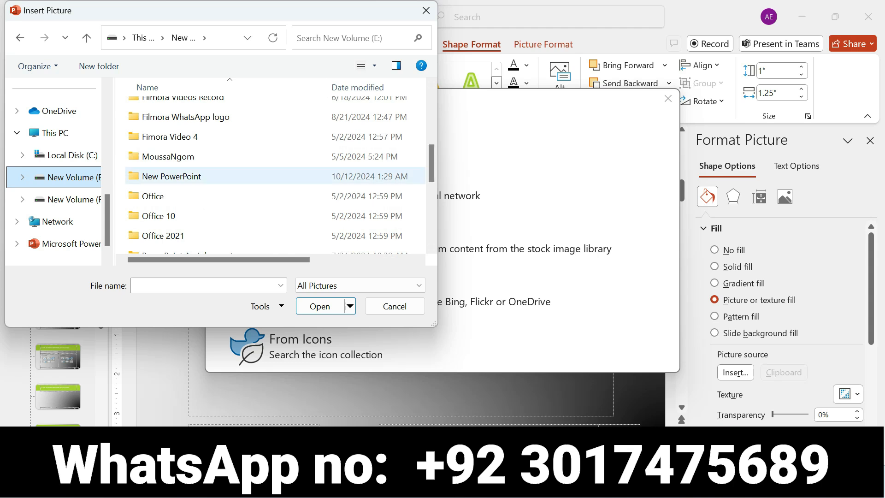
{"action": "double_click", "coordinate": [172, 177]}
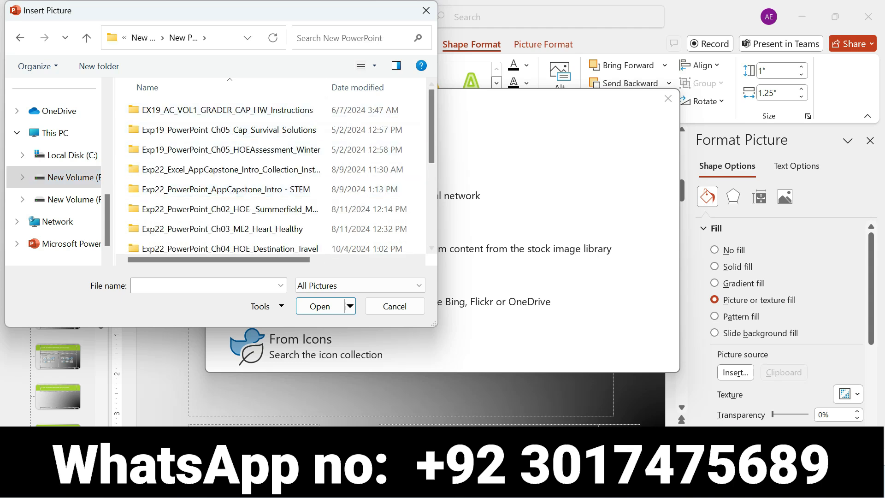
{"action": "scroll", "coordinate": [272, 180], "scroll_direction": "down", "scroll_amount": 3}
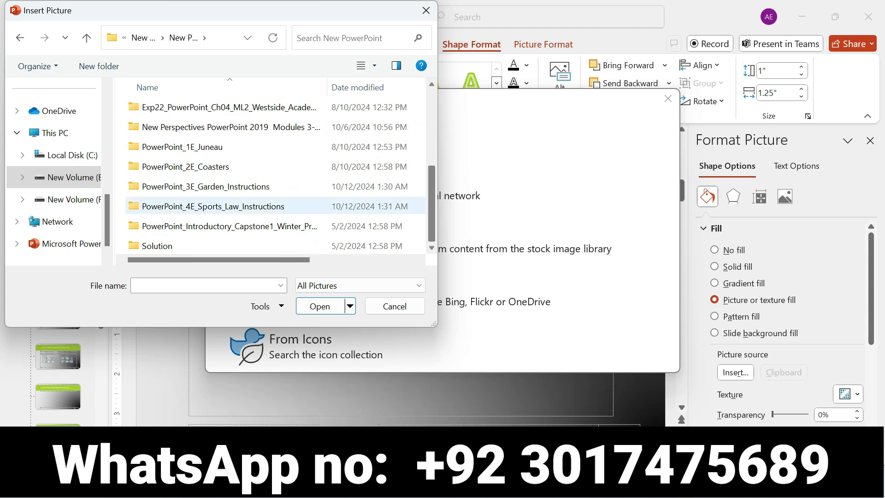
{"action": "double_click", "coordinate": [208, 206]}
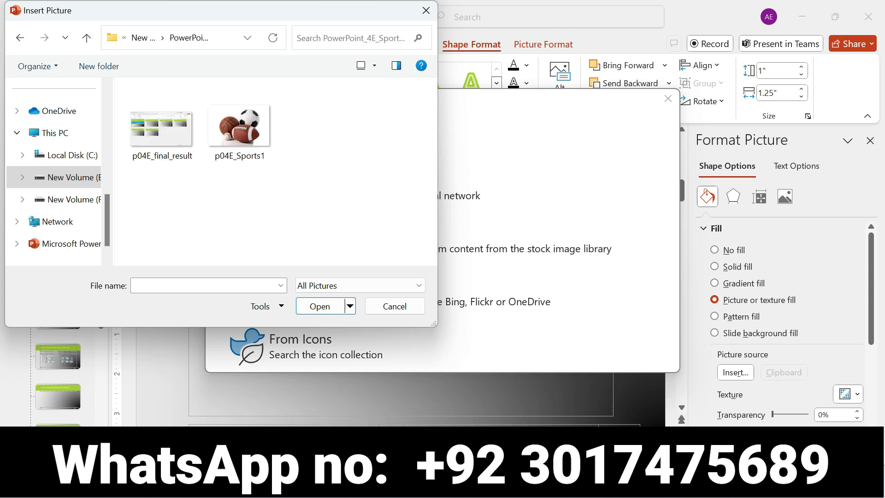
{"action": "left_click", "coordinate": [239, 124]}
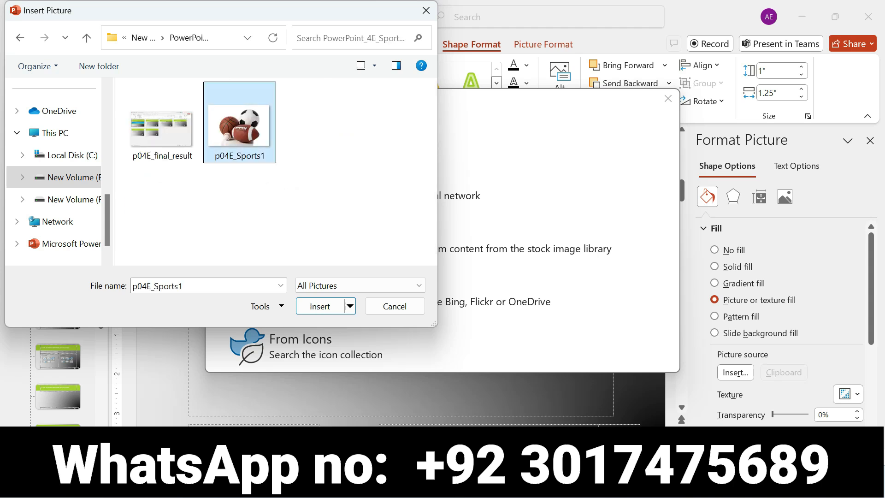
{"action": "left_click", "coordinate": [320, 306]}
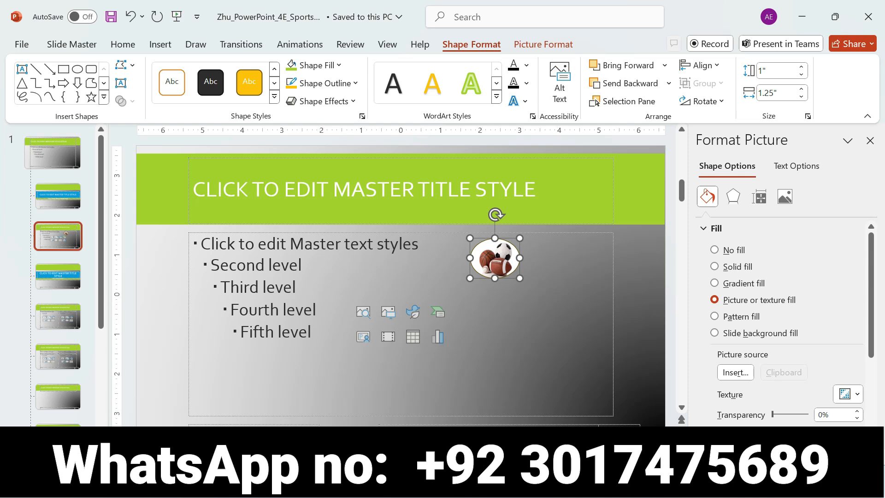
Read the outline instruction of step 5 in Word and set the oval to No Outline in PowerPoint.
{"action": "key", "text": "alt+Tab"}
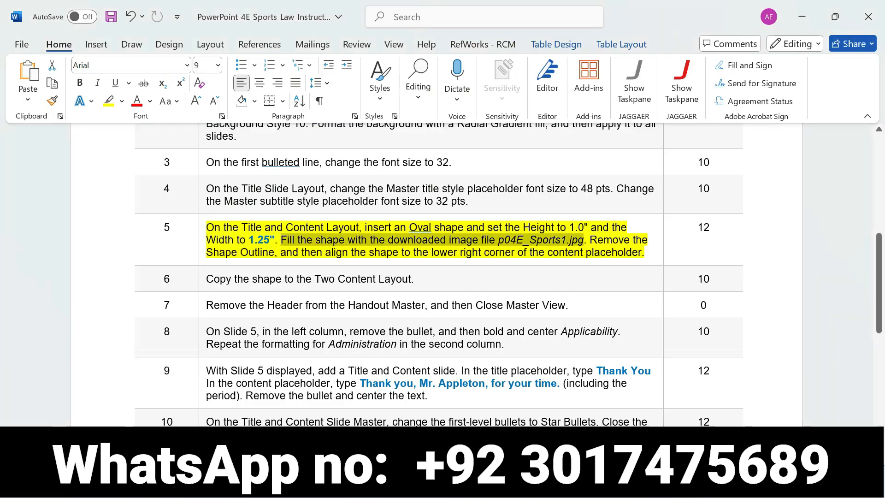
{"action": "left_click_drag", "start_coordinate": [590, 240], "coordinate": [275, 252]}
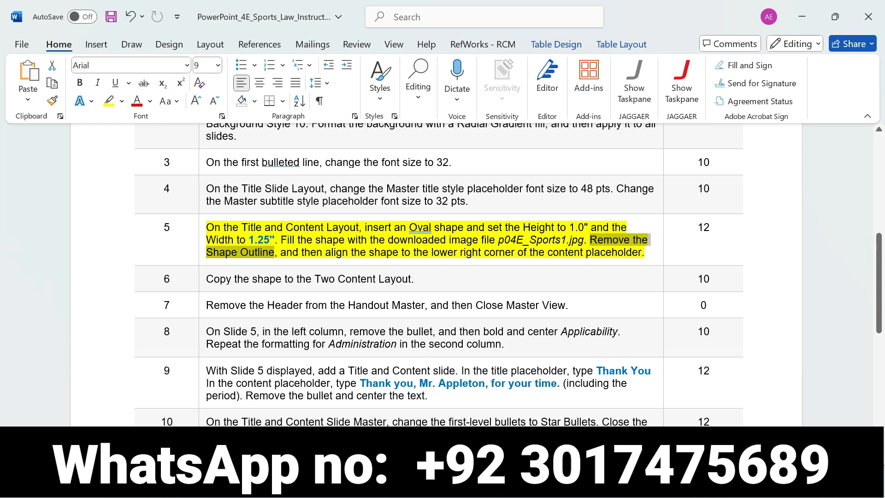
{"action": "key", "text": "alt+Tab"}
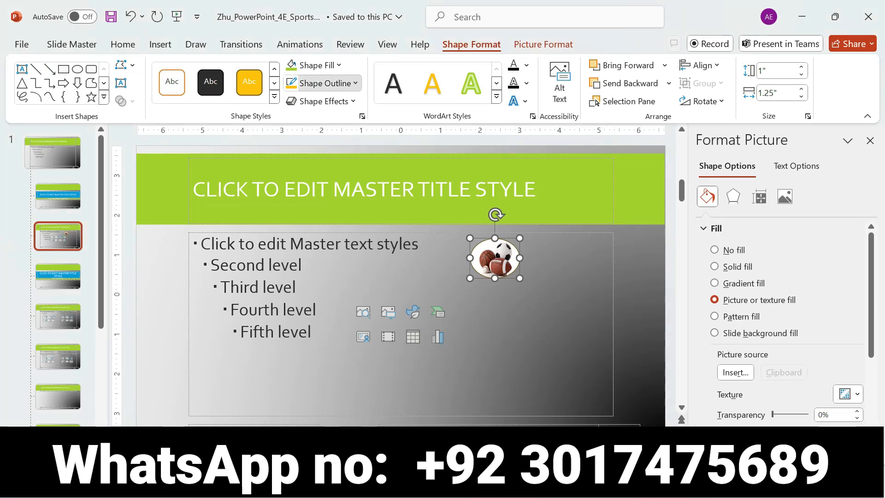
{"action": "left_click", "coordinate": [325, 83]}
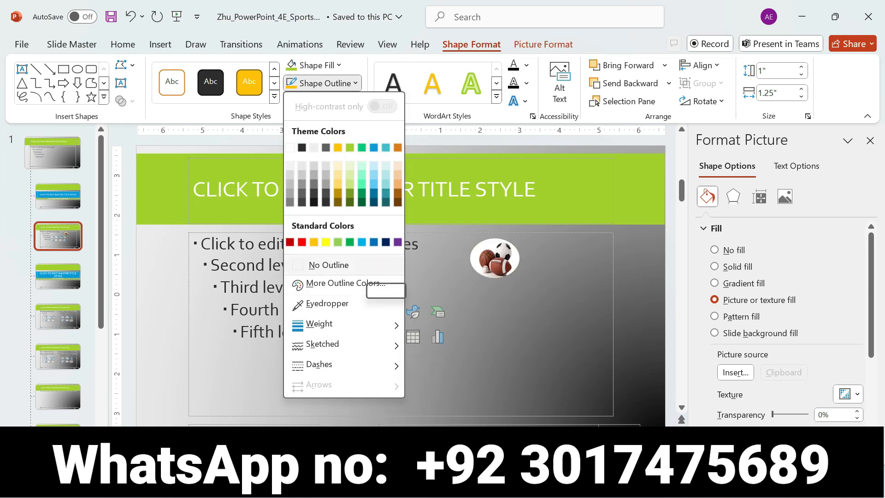
{"action": "left_click", "coordinate": [351, 265]}
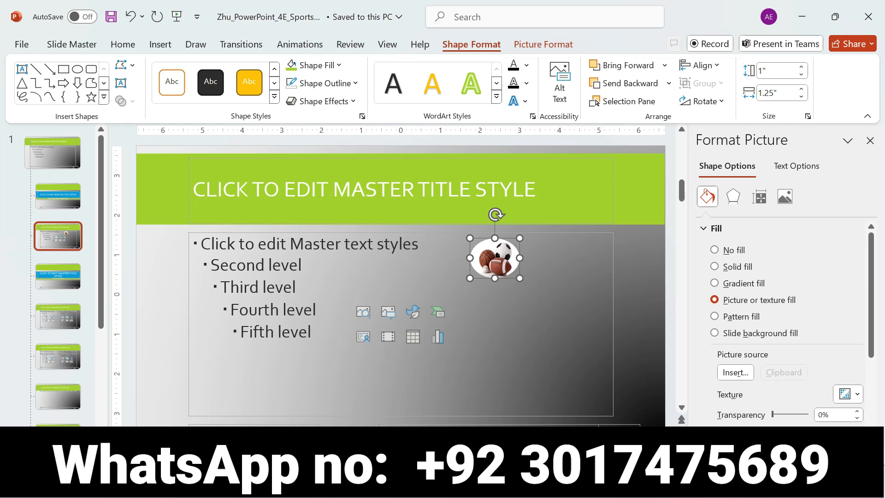
Read the alignment instruction of step 5 in Word and move the oval into the content placeholder's lower right corner in PowerPoint.
{"action": "left_click", "coordinate": [618, 482]}
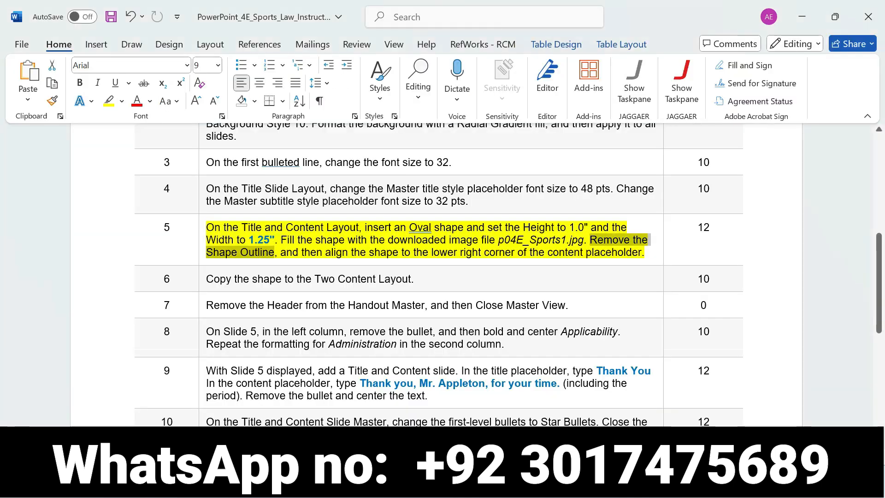
{"action": "left_click_drag", "start_coordinate": [280, 252], "coordinate": [642, 252]}
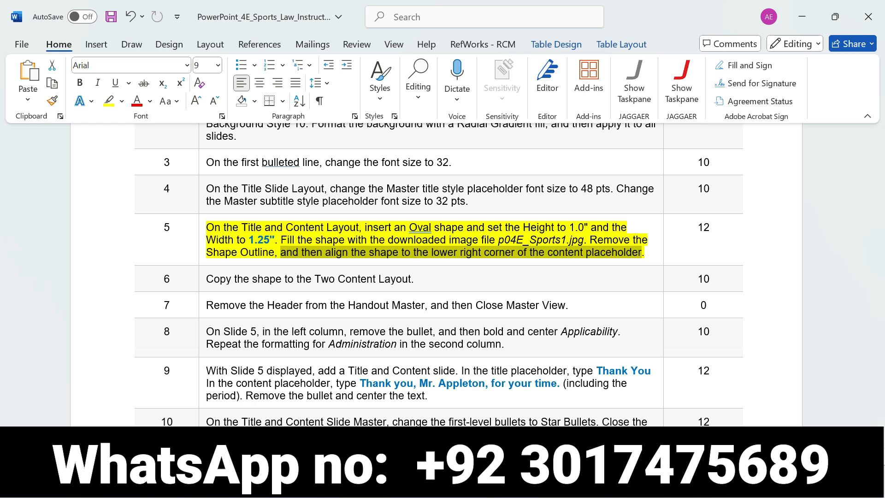
{"action": "left_click", "coordinate": [653, 483]}
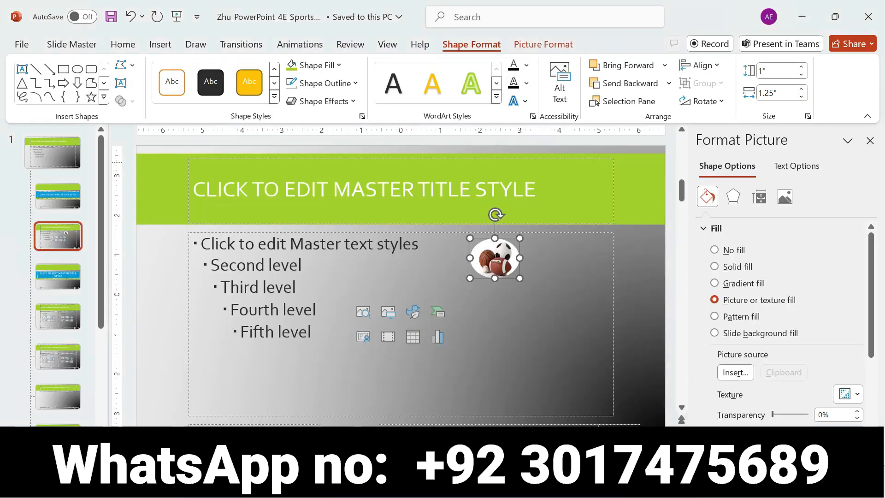
{"action": "left_click", "coordinate": [700, 65]}
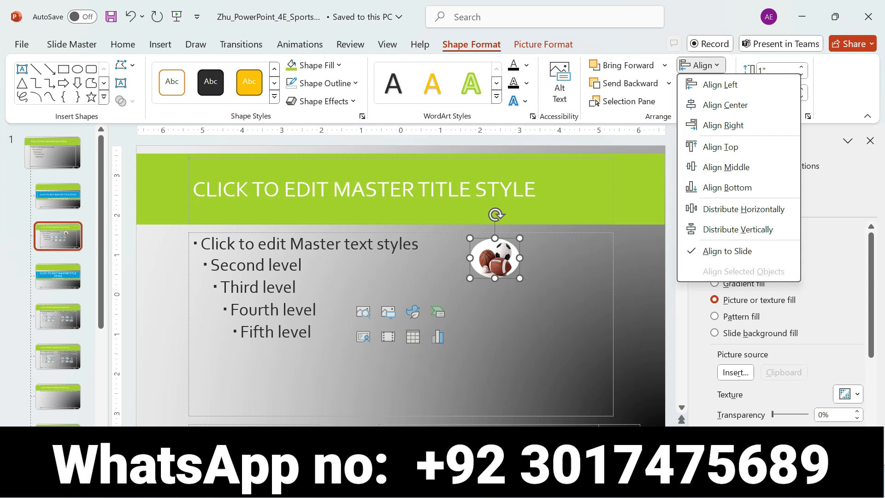
{"action": "key", "text": "Escape"}
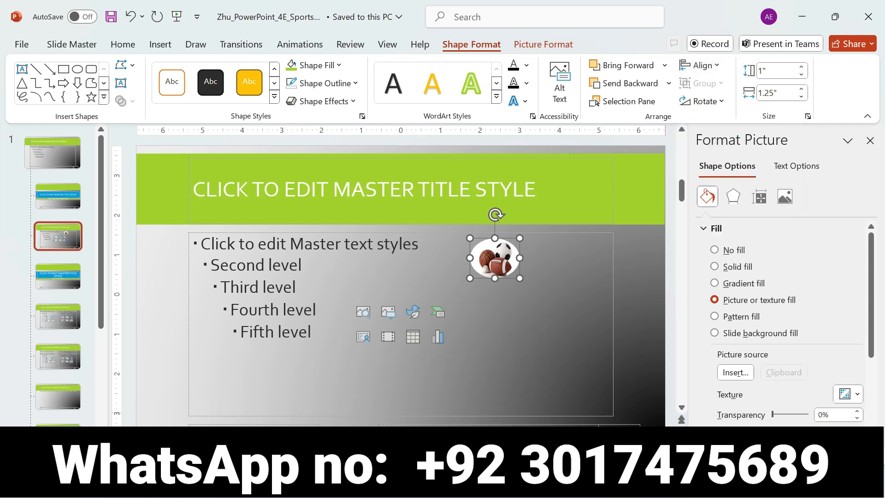
{"action": "key", "text": "alt+Tab"}
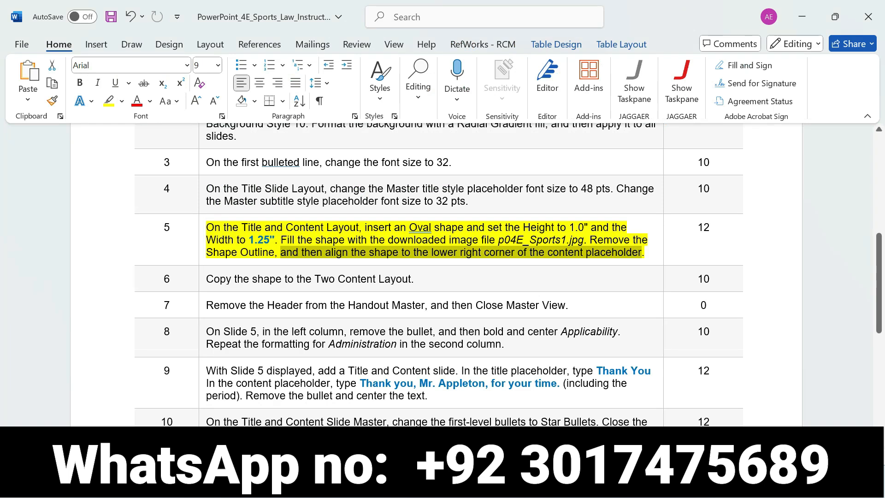
{"action": "key", "text": "alt+Tab"}
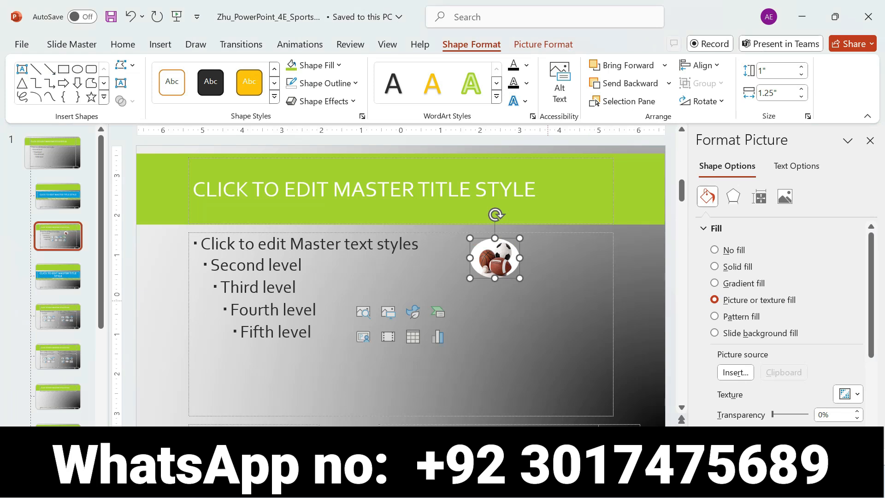
{"action": "left_click_drag", "start_coordinate": [491, 258], "coordinate": [626, 394]}
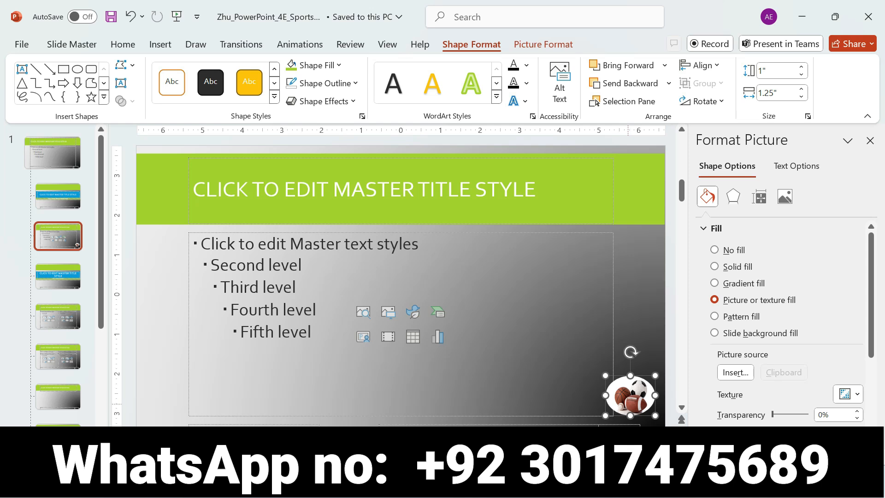
{"action": "left_click_drag", "start_coordinate": [630, 395], "coordinate": [583, 394]}
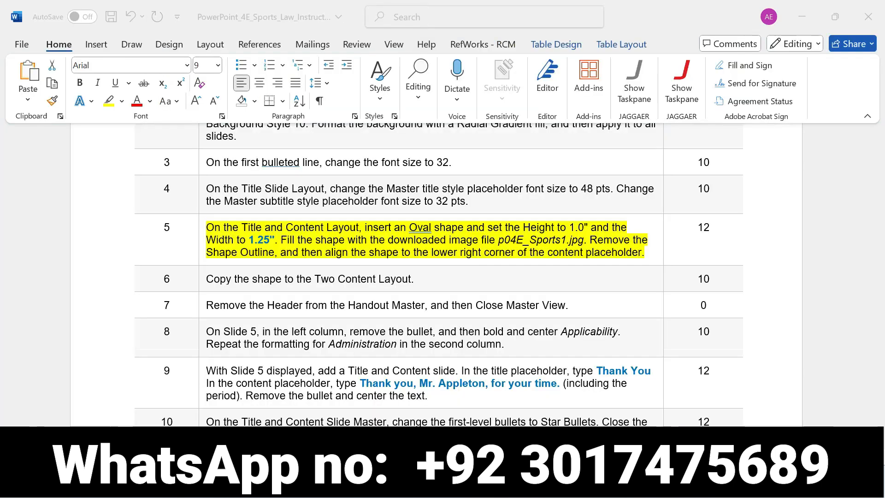
Switch to Word, undo the highlight on step 5, then highlight and read the step 6 instruction in yellow.
{"action": "key", "text": "alt+Tab"}
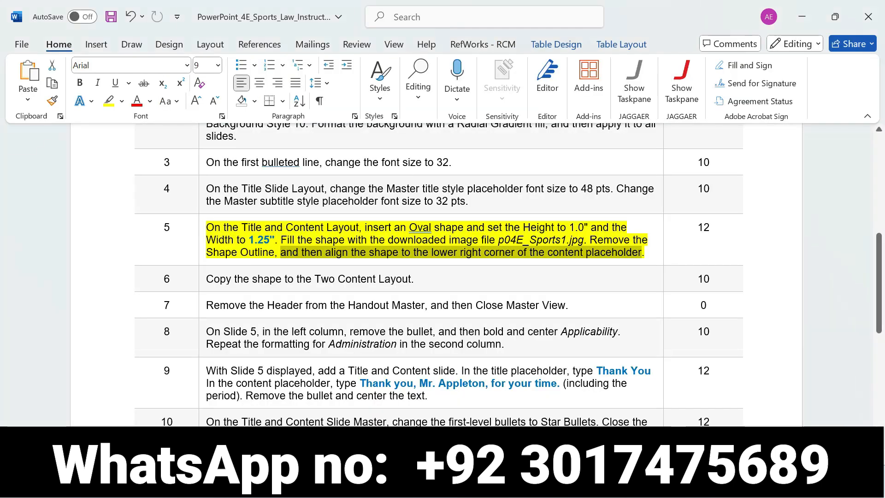
{"action": "key", "text": "ctrl+z"}
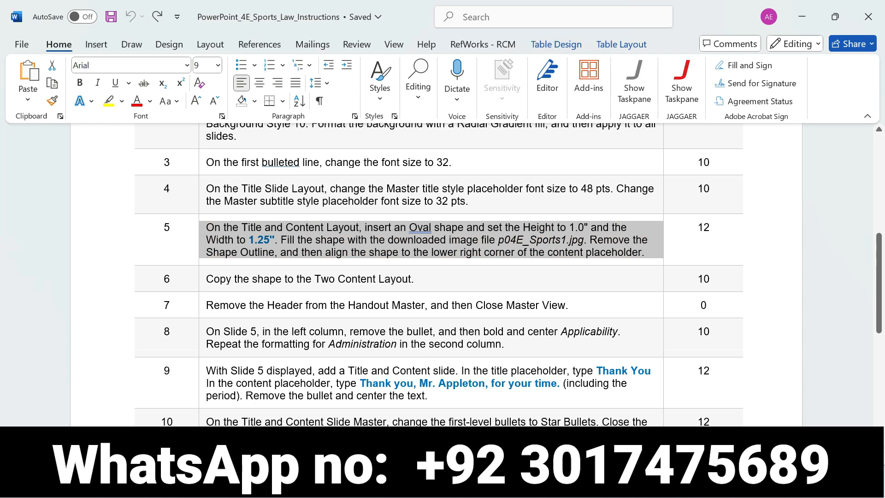
{"action": "left_click_drag", "start_coordinate": [206, 279], "coordinate": [411, 279]}
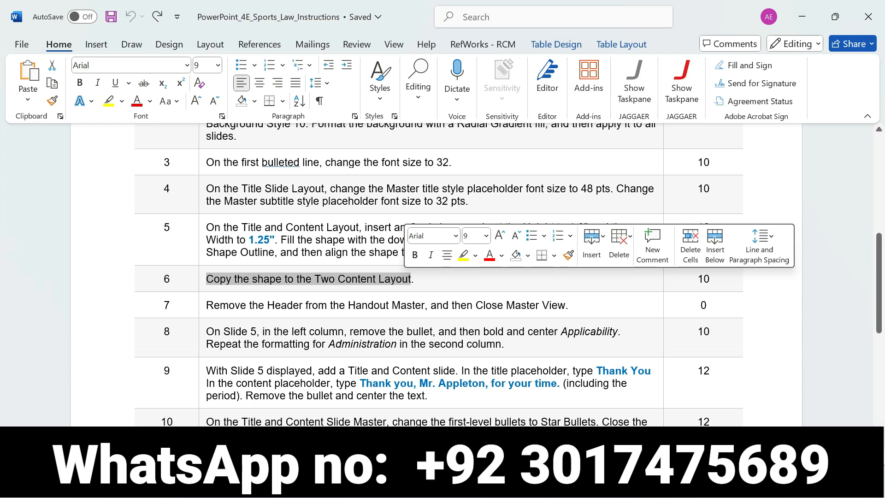
{"action": "left_click", "coordinate": [203, 279]}
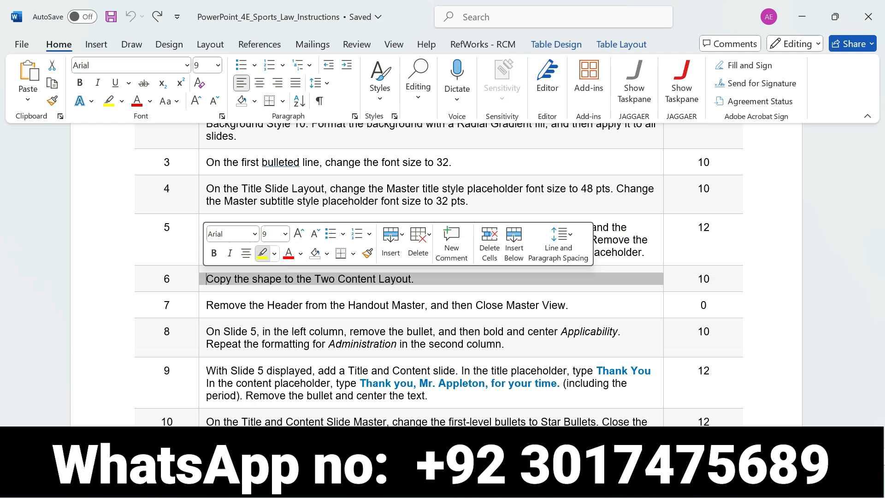
{"action": "left_click", "coordinate": [262, 253]}
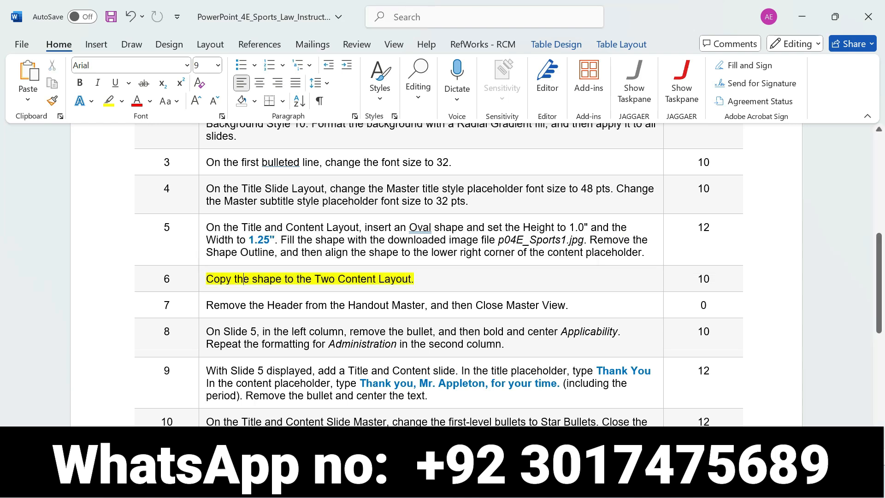
{"action": "left_click_drag", "start_coordinate": [206, 278], "coordinate": [414, 279]}
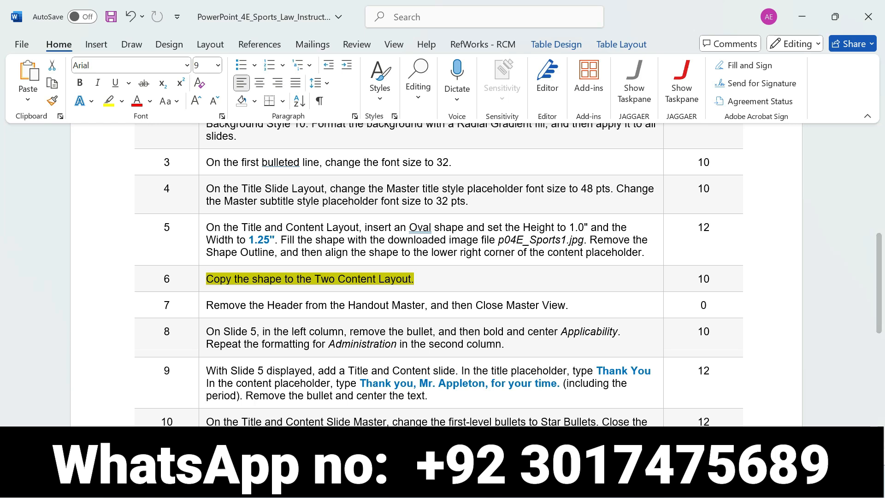
Switch to PowerPoint and copy the picture-filled oval from the Title and Content Layout to the Two Content Layout.
{"action": "key", "text": "alt+Tab"}
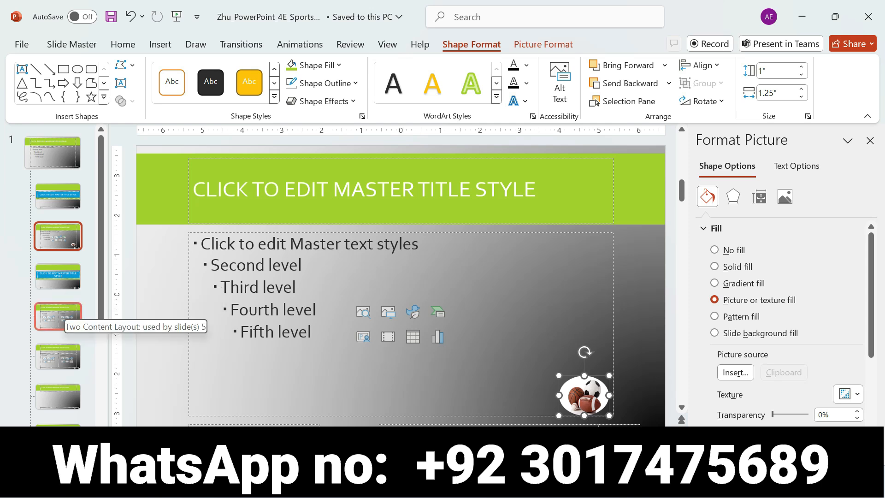
{"action": "left_click", "coordinate": [57, 315]}
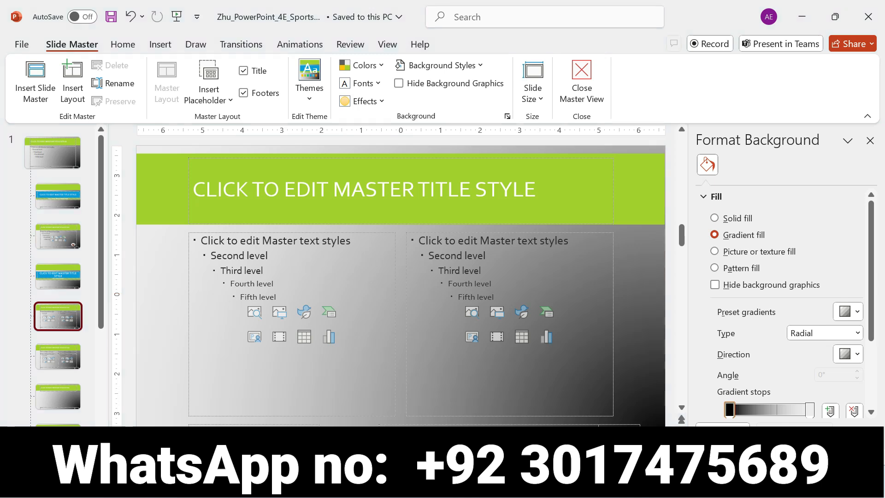
{"action": "key", "text": "alt+Tab"}
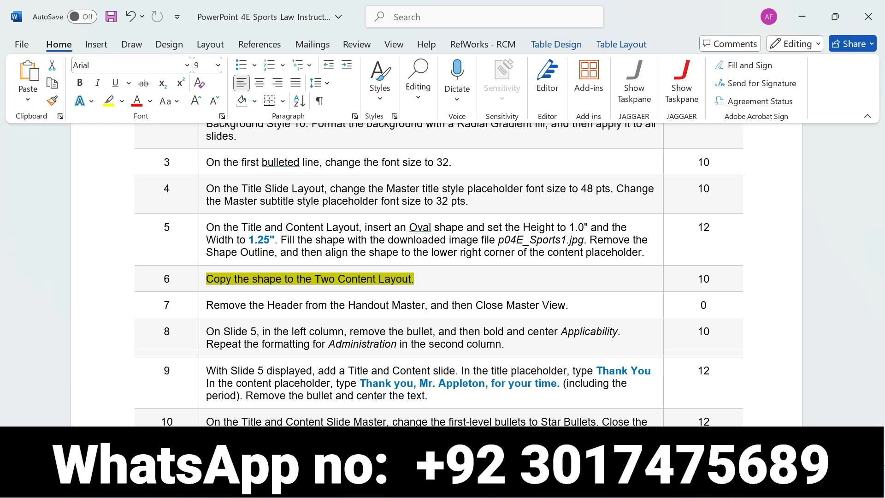
{"action": "key", "text": "alt+Tab"}
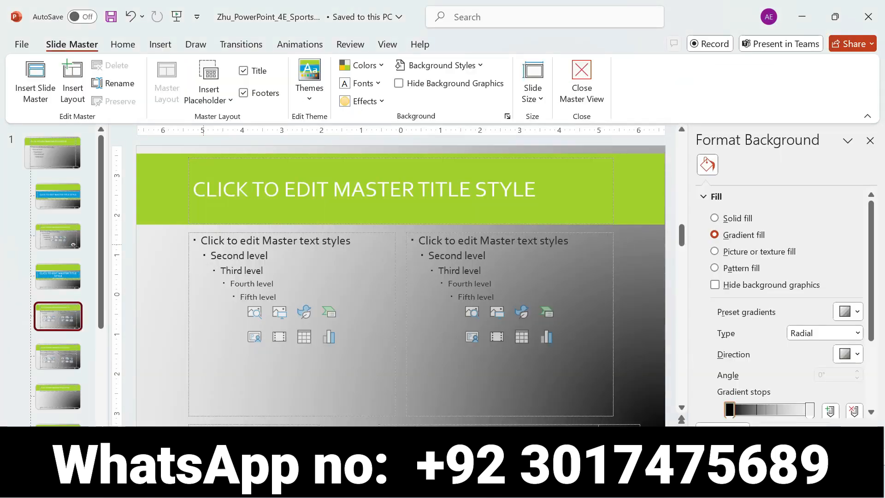
{"action": "left_click", "coordinate": [58, 236]}
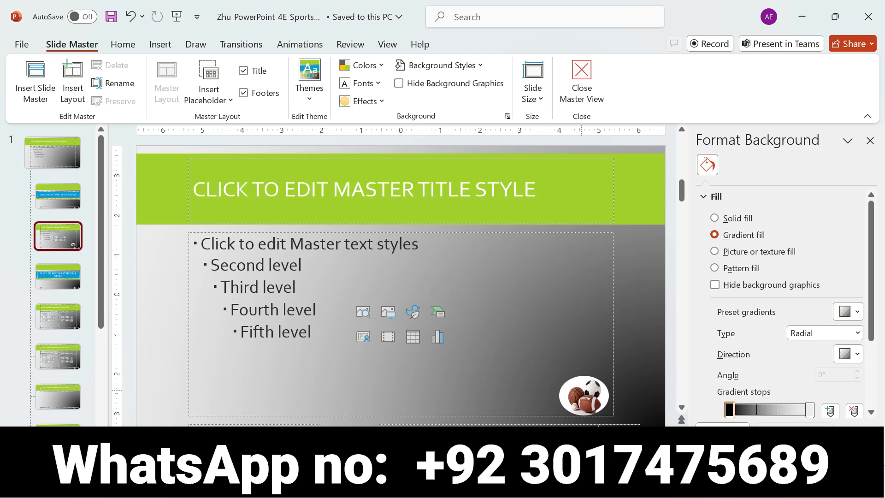
{"action": "left_click", "coordinate": [581, 392]}
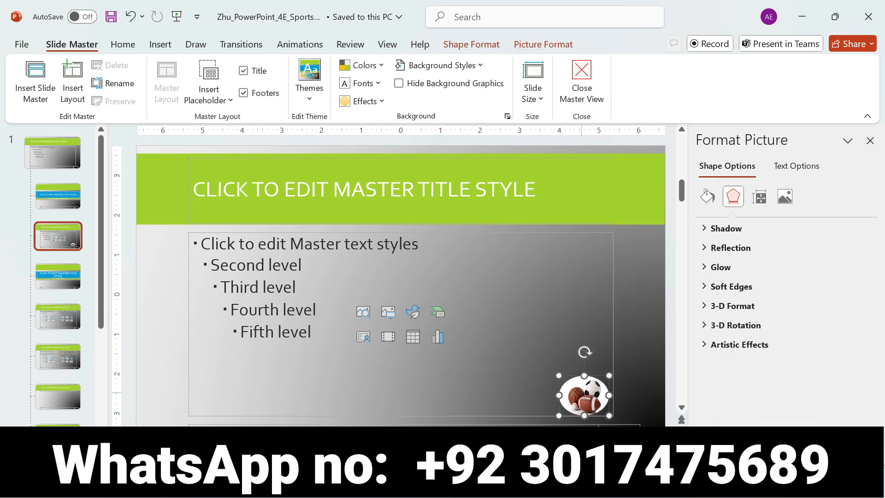
{"action": "key", "text": "ctrl+c"}
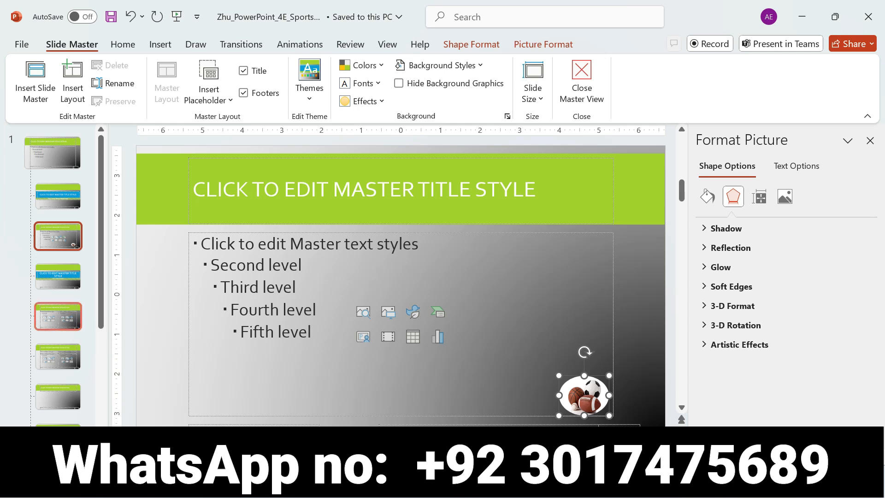
{"action": "left_click", "coordinate": [57, 316]}
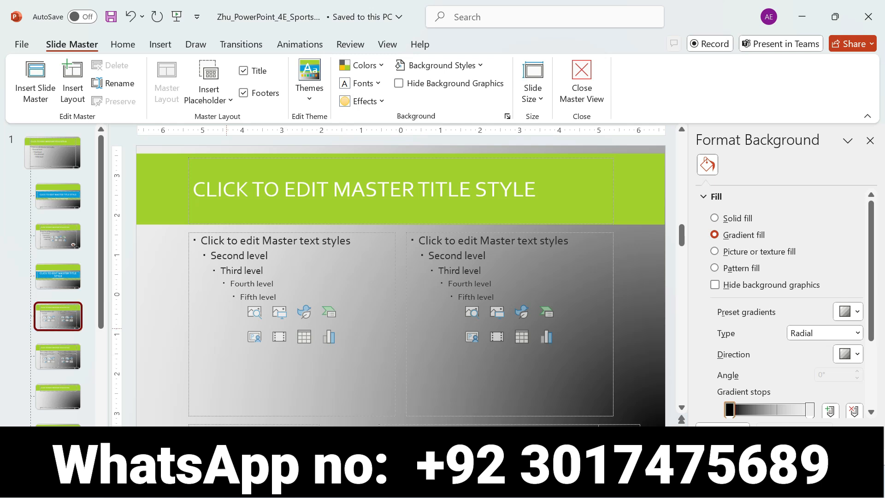
{"action": "key", "text": "ctrl+v"}
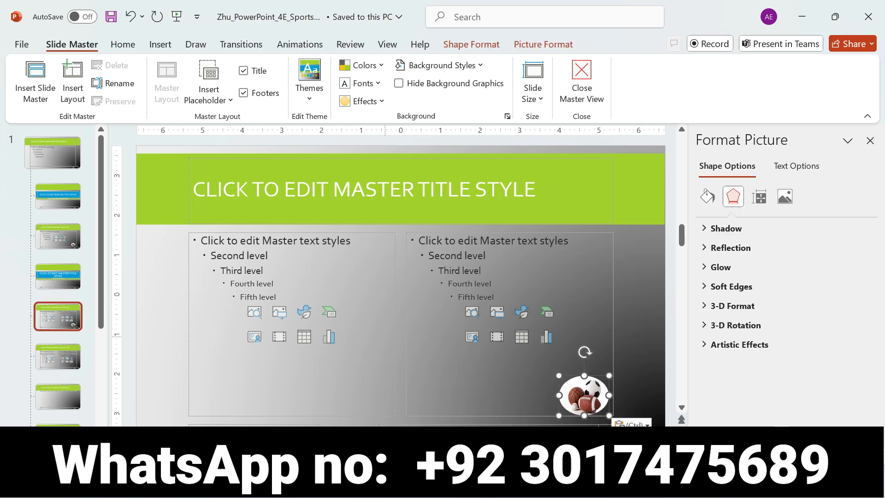
Move the ovals on the Two Content and Title and Content Layouts rightward to straddle the content placeholder's right edge.
{"action": "left_click_drag", "start_coordinate": [584, 395], "coordinate": [624, 395]}
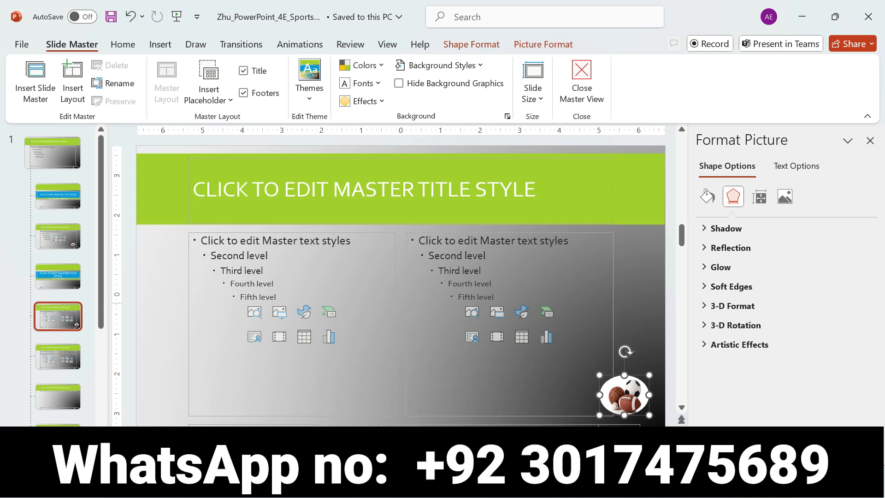
{"action": "left_click", "coordinate": [58, 236]}
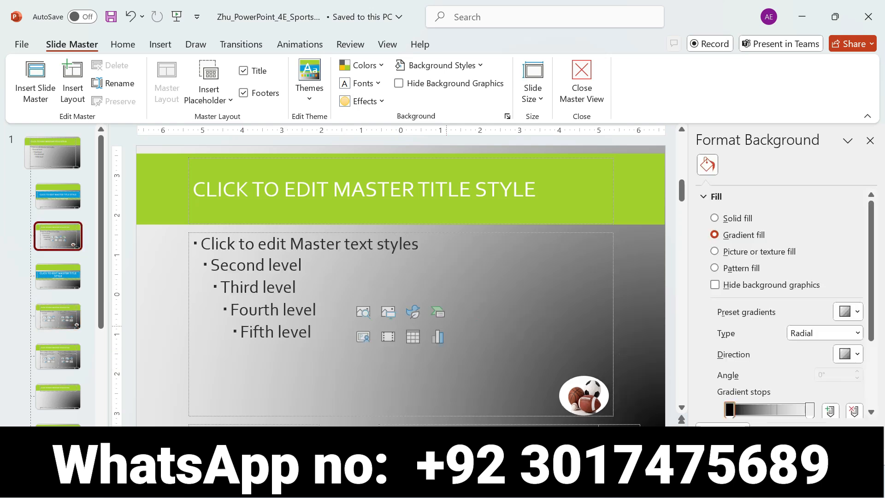
{"action": "left_click_drag", "start_coordinate": [588, 394], "coordinate": [635, 394]}
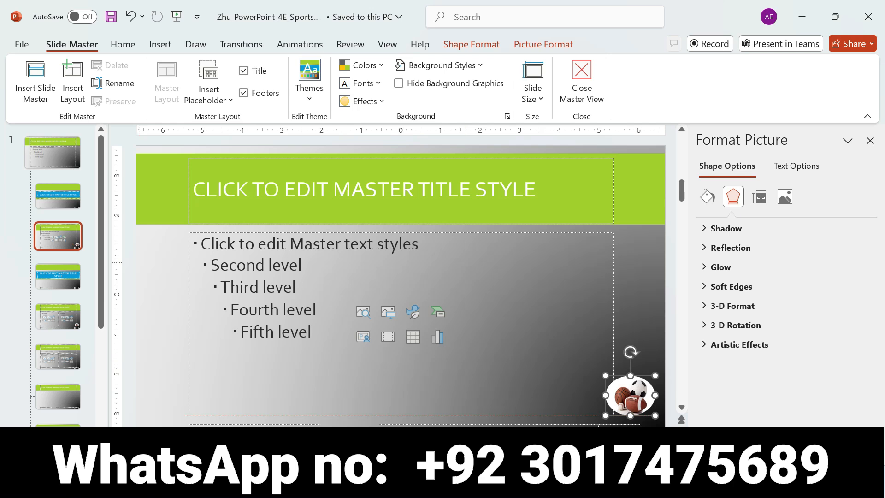
{"action": "left_click", "coordinate": [58, 317]}
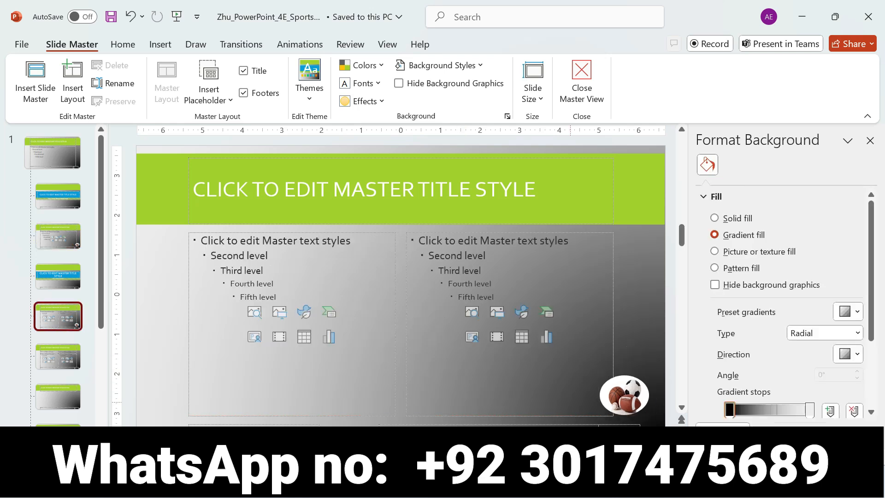
Switch to Word, undo the highlight on step 6, then highlight step 7 in yellow and read its Handout Master header instruction.
{"action": "key", "text": "alt+Tab"}
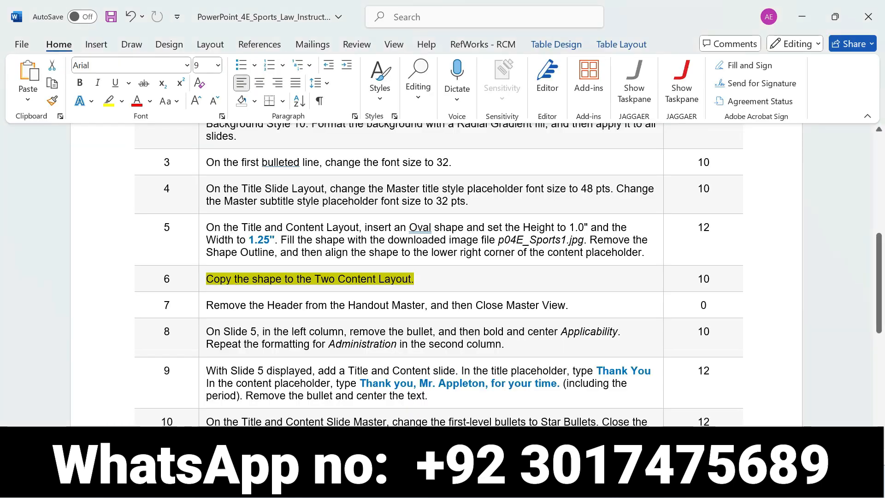
{"action": "key", "text": "ctrl+z"}
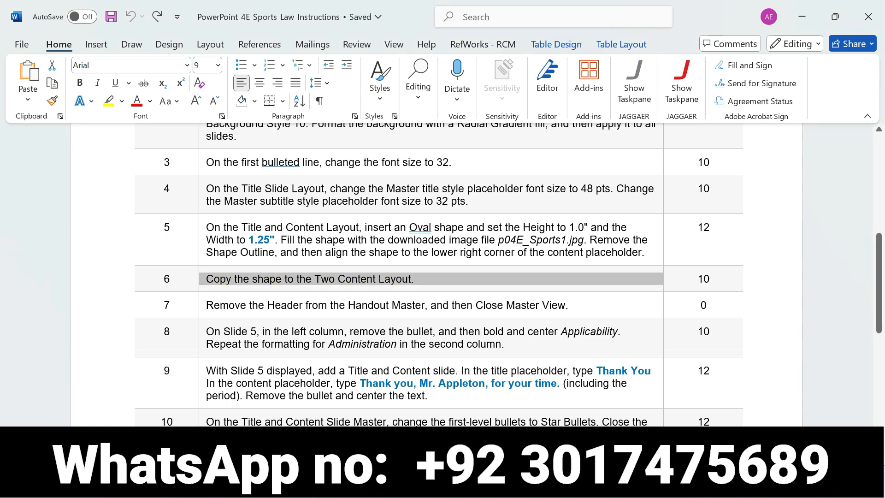
{"action": "left_click", "coordinate": [202, 305]}
{"action": "left_click", "coordinate": [262, 279]}
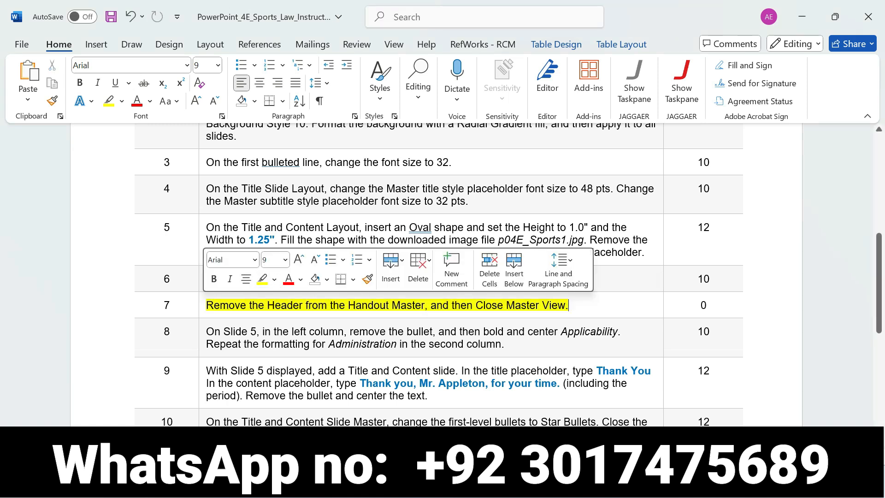
{"action": "left_click_drag", "start_coordinate": [206, 305], "coordinate": [424, 305]}
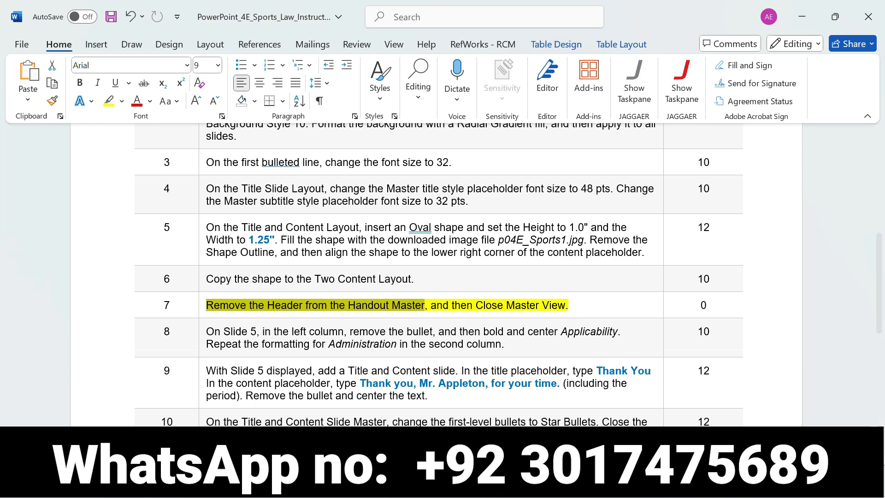
Switch to PowerPoint, check the Header and Footer settings for Notes and Handouts, and close the dialog without applying anything.
{"action": "key", "text": "alt+Tab"}
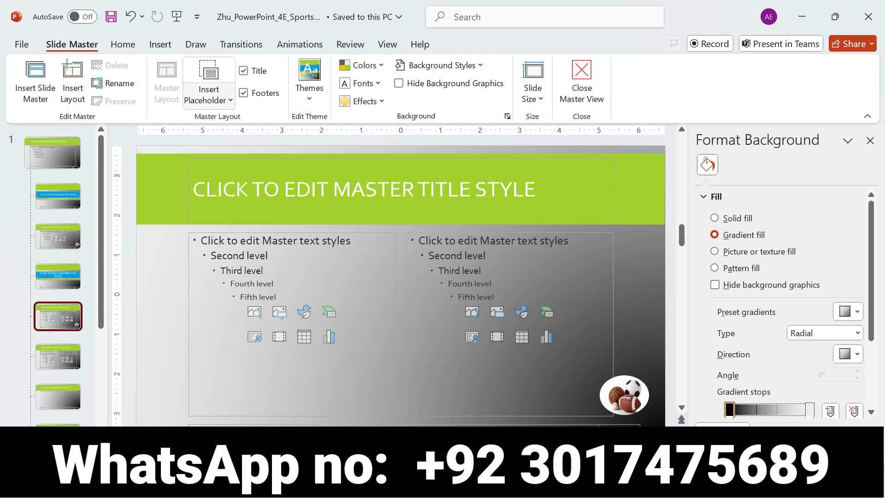
{"action": "left_click", "coordinate": [209, 96]}
{"action": "left_click", "coordinate": [209, 95]}
{"action": "left_click", "coordinate": [209, 95]}
{"action": "left_click", "coordinate": [208, 95]}
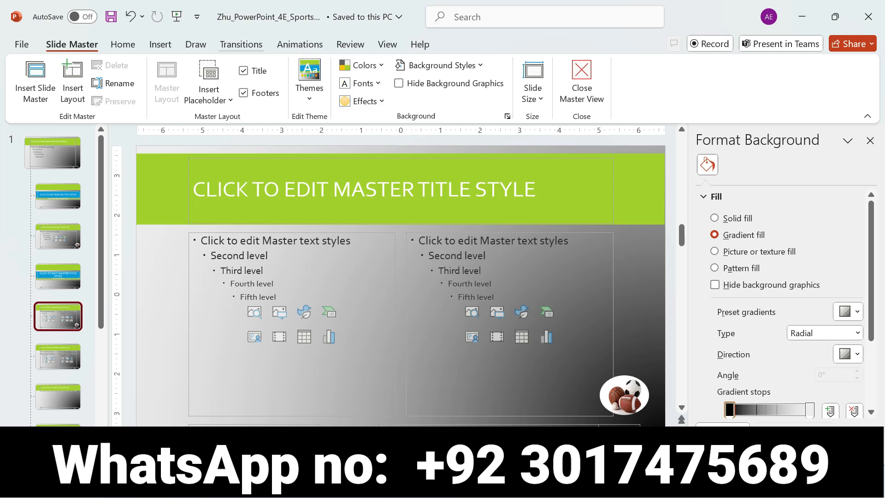
{"action": "left_click", "coordinate": [160, 44]}
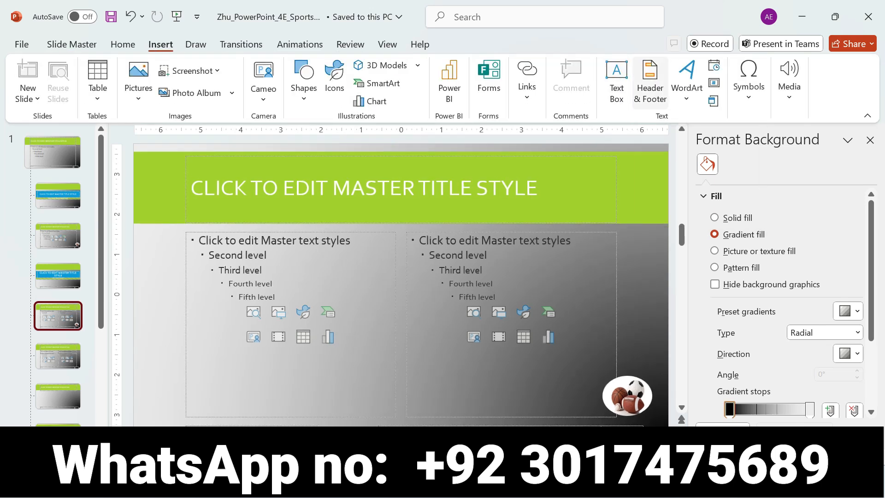
{"action": "left_click", "coordinate": [650, 79]}
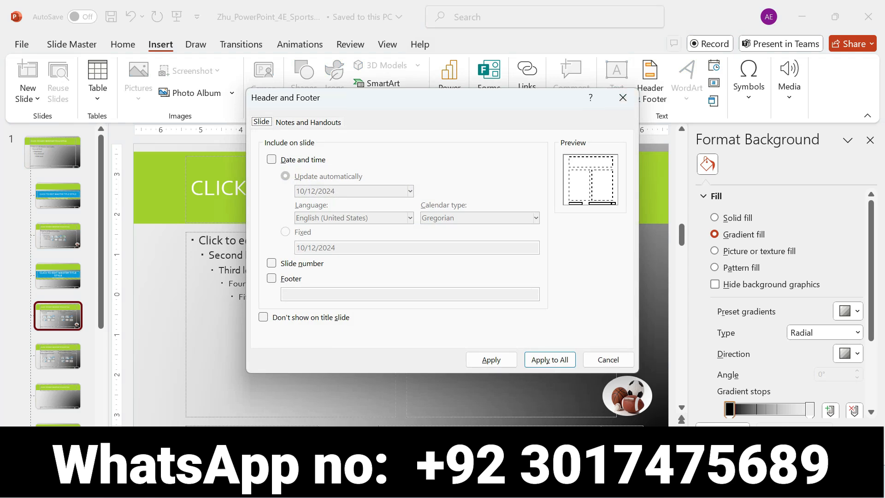
{"action": "key", "text": "ctrl+Tab"}
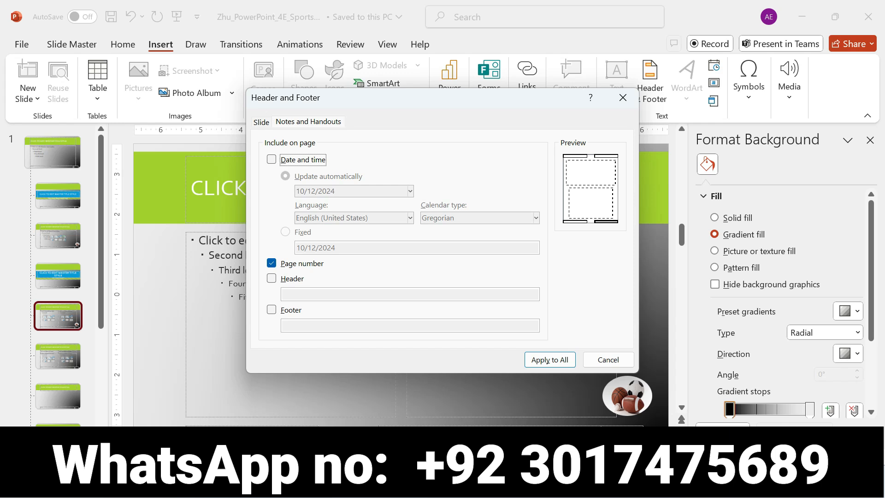
{"action": "left_click", "coordinate": [608, 360]}
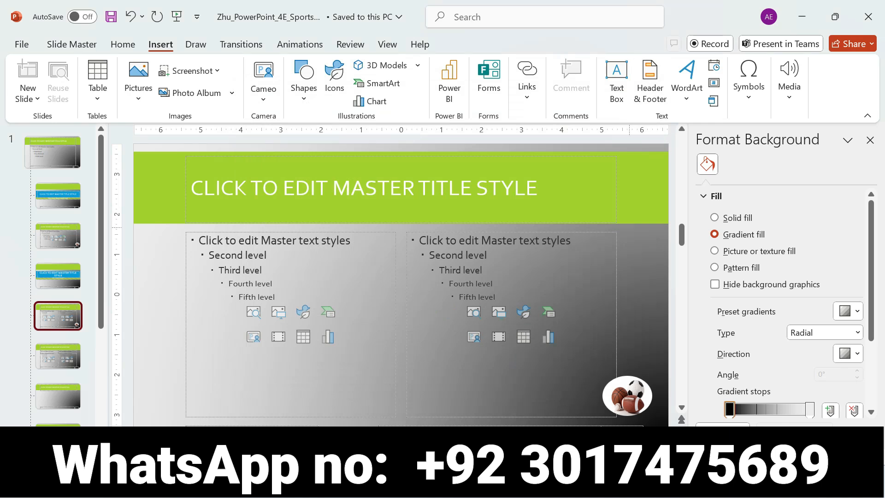
Reread the step 7 instruction in Word, return to PowerPoint, and look through the slide master's layouts.
{"action": "key", "text": "alt+Tab"}
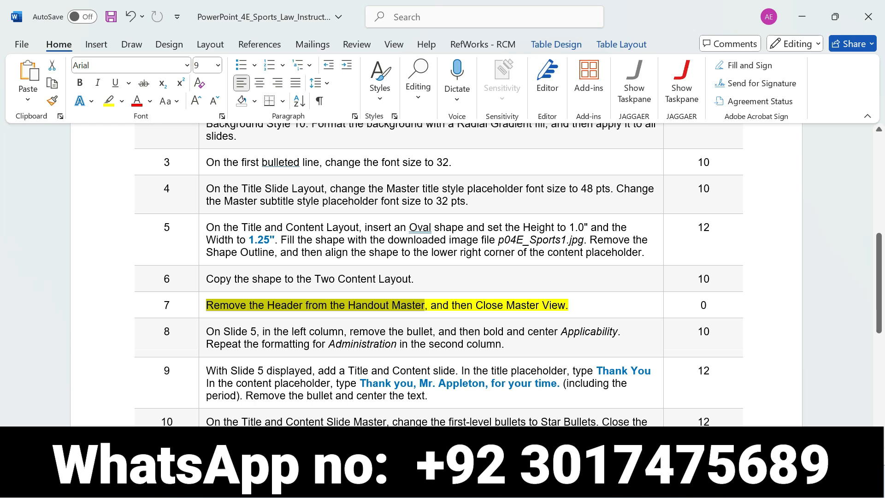
{"action": "key", "text": "alt+Tab"}
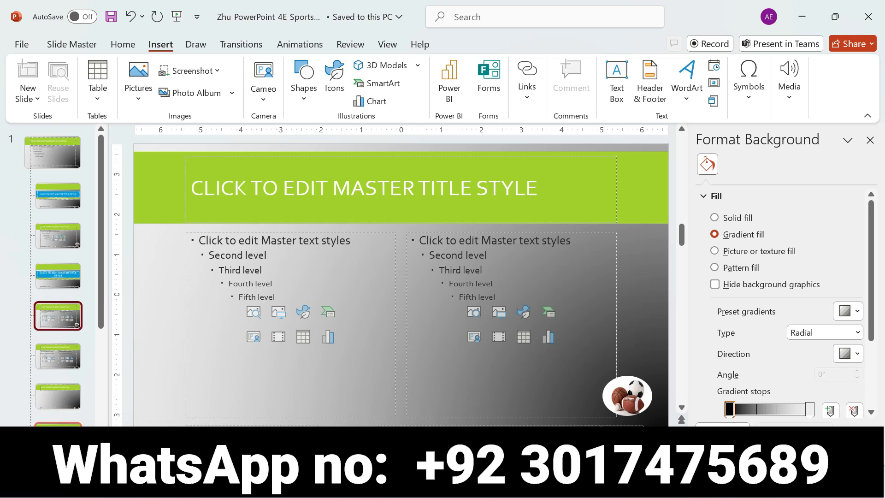
{"action": "scroll", "coordinate": [58, 277], "scroll_direction": "down", "scroll_amount": 3}
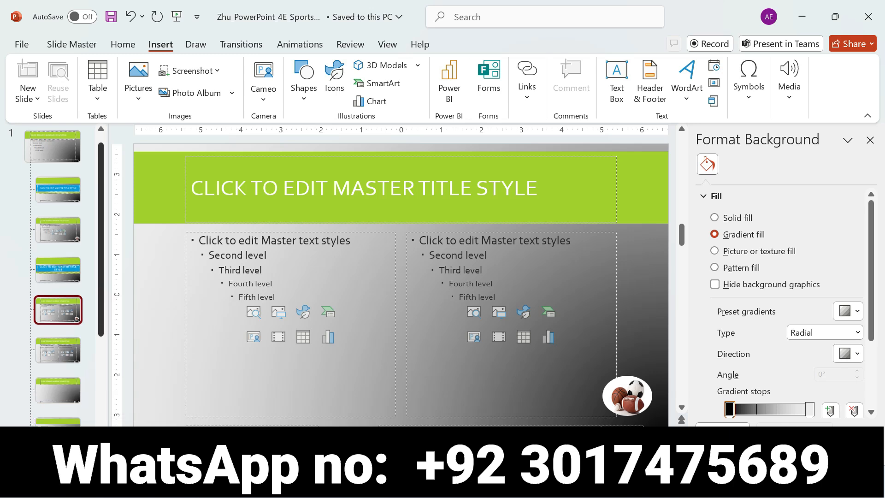
{"action": "scroll", "coordinate": [57, 277], "scroll_direction": "down", "scroll_amount": 4}
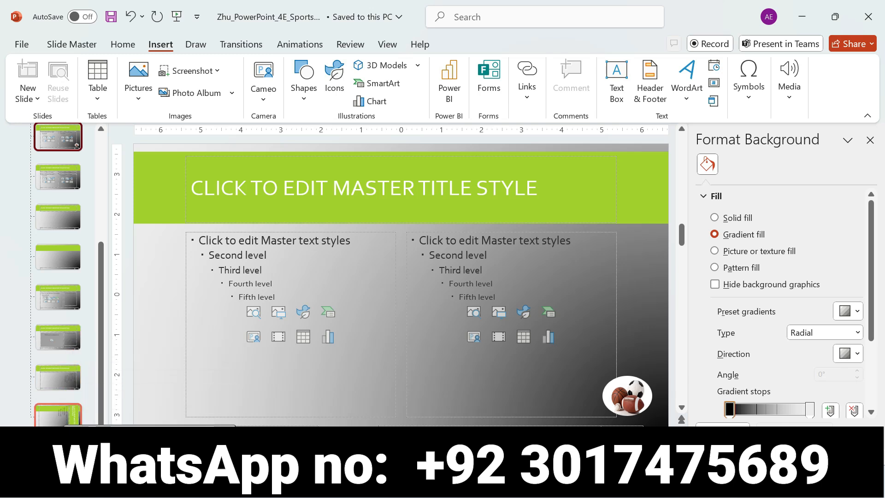
{"action": "scroll", "coordinate": [68, 274], "scroll_direction": "up", "scroll_amount": 1}
{"action": "scroll", "coordinate": [57, 275], "scroll_direction": "up", "scroll_amount": 5}
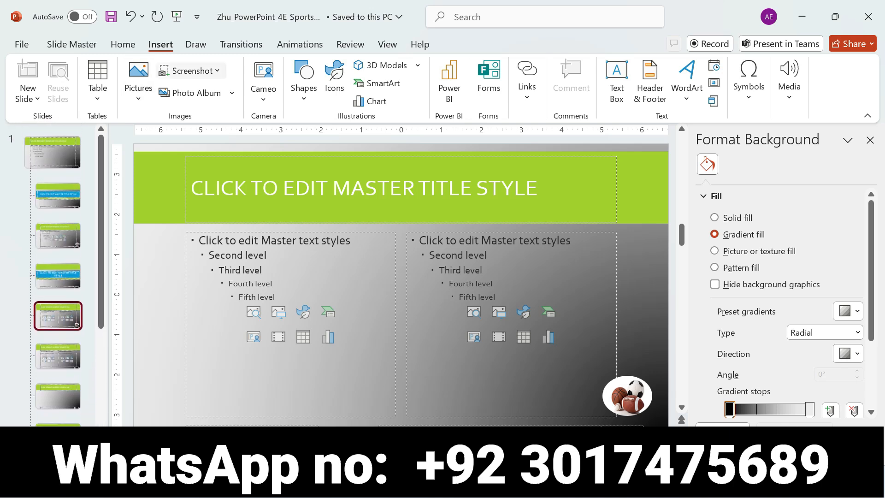
{"action": "left_click", "coordinate": [72, 44]}
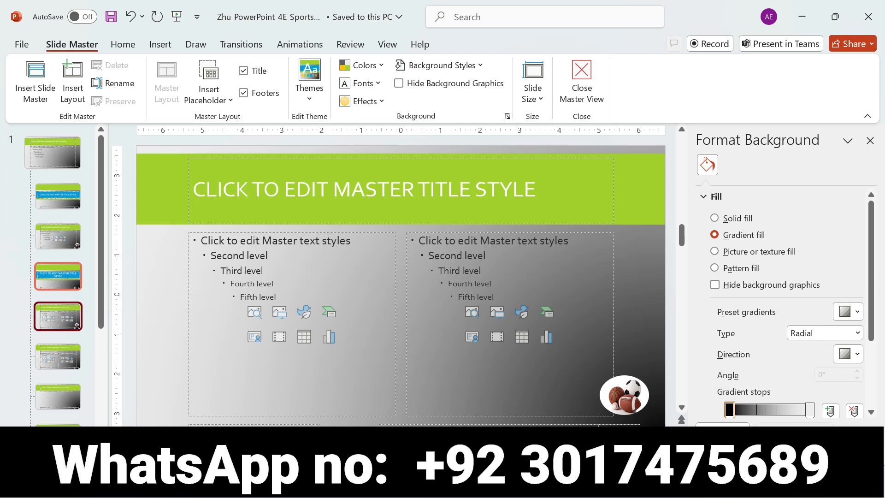
Select the layout above Two Content, inspect its Notes and Handouts header and footer settings, and compare them with step 7 in Word.
{"action": "left_click", "coordinate": [57, 276]}
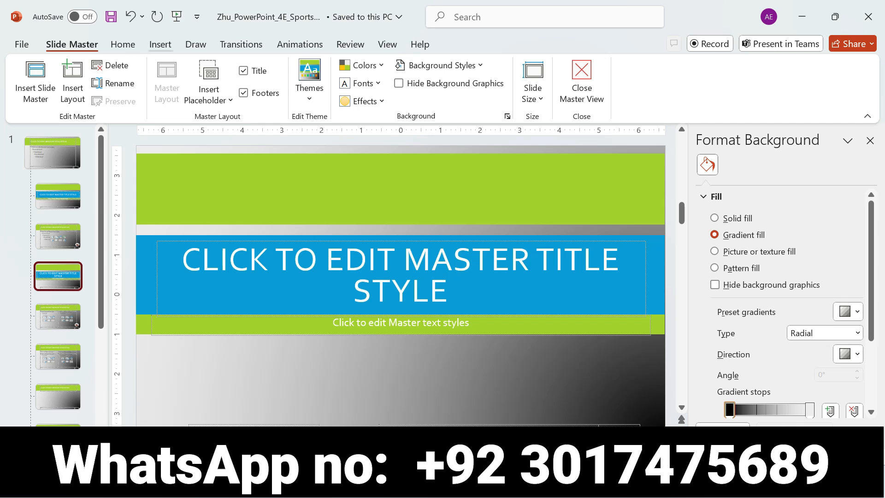
{"action": "left_click", "coordinate": [160, 44]}
{"action": "left_click", "coordinate": [650, 83]}
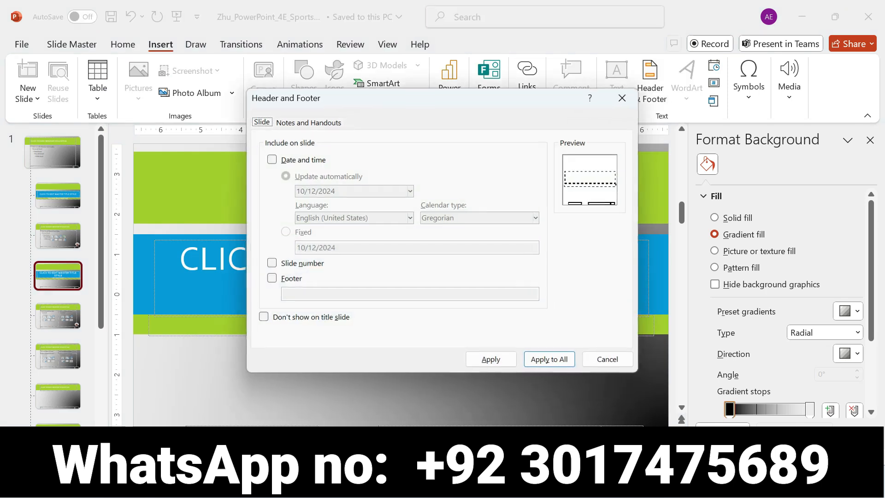
{"action": "left_click", "coordinate": [308, 122]}
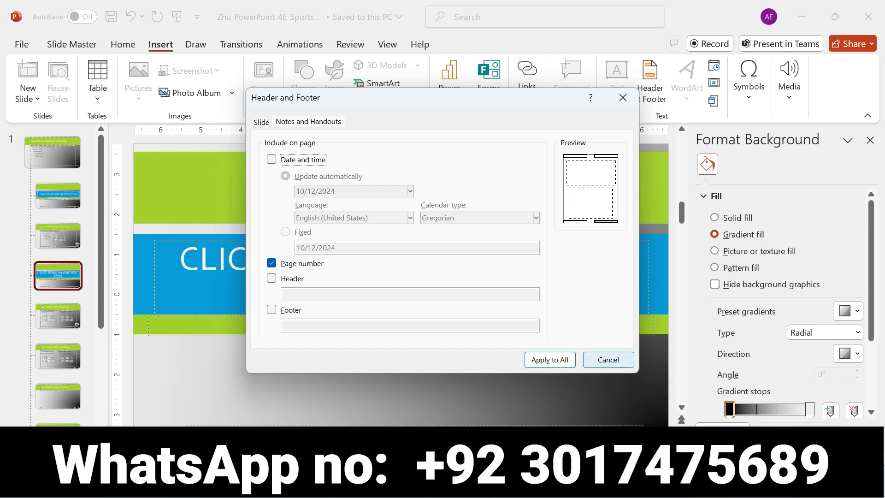
{"action": "key", "text": "alt+Tab"}
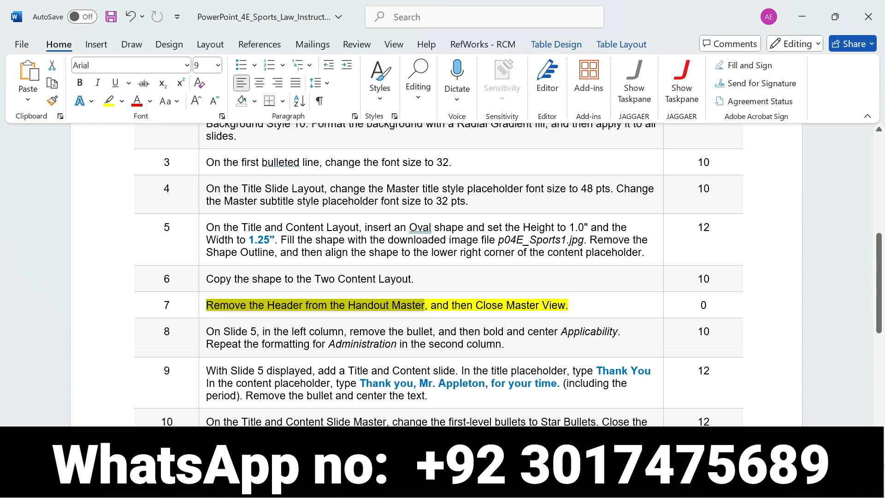
{"action": "key", "text": "alt+Tab"}
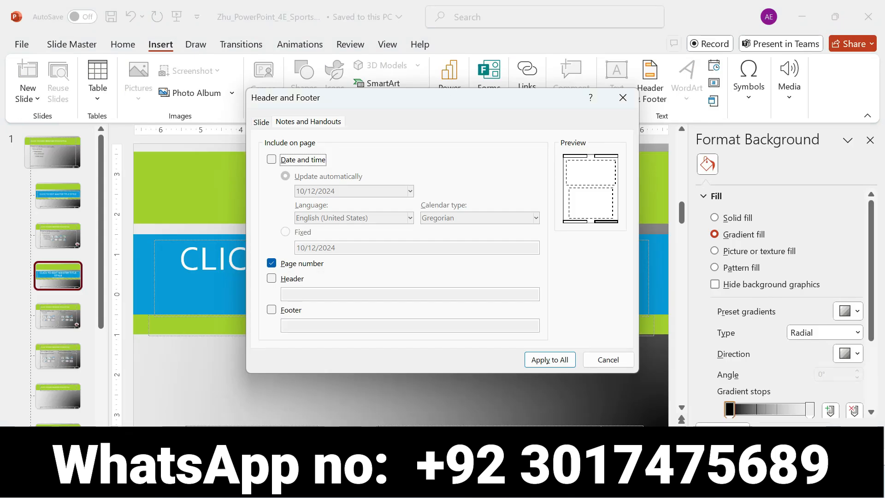
Try toggling the Header option for Notes and Handouts, and dismiss the dialog without applying it.
{"action": "left_click", "coordinate": [262, 122]}
{"action": "left_click", "coordinate": [308, 122]}
{"action": "left_click", "coordinate": [272, 278]}
{"action": "left_click", "coordinate": [272, 278]}
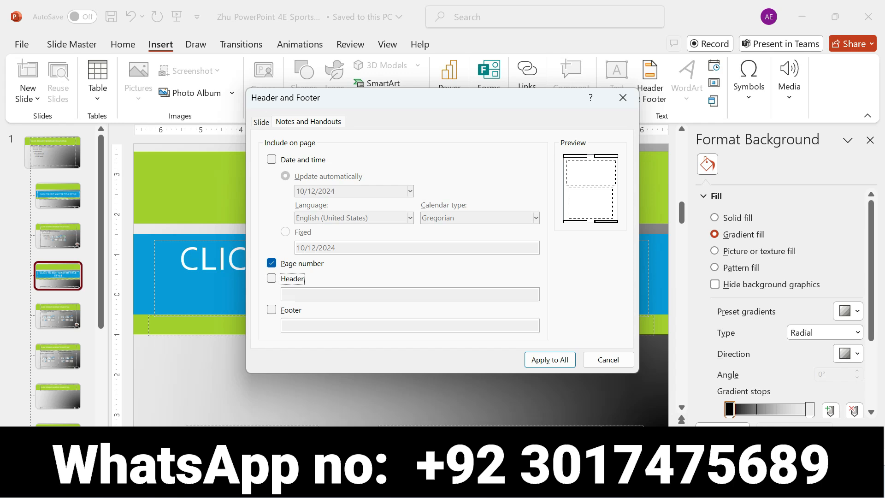
{"action": "key", "text": "space"}
{"action": "key", "text": "space"}
{"action": "left_click", "coordinate": [609, 359]}
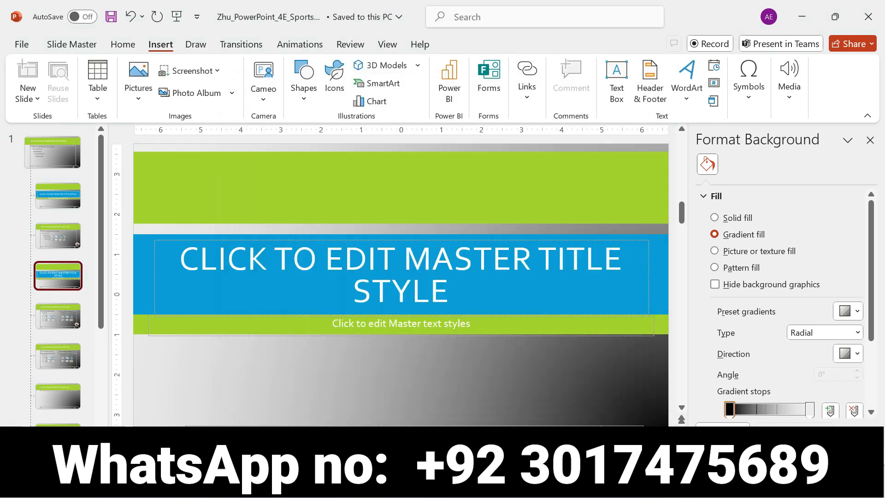
Switch to Word to read the end of step 7, return to PowerPoint, and close Master View.
{"action": "key", "text": "alt+Tab"}
{"action": "left_click_drag", "start_coordinate": [453, 306], "coordinate": [565, 306]}
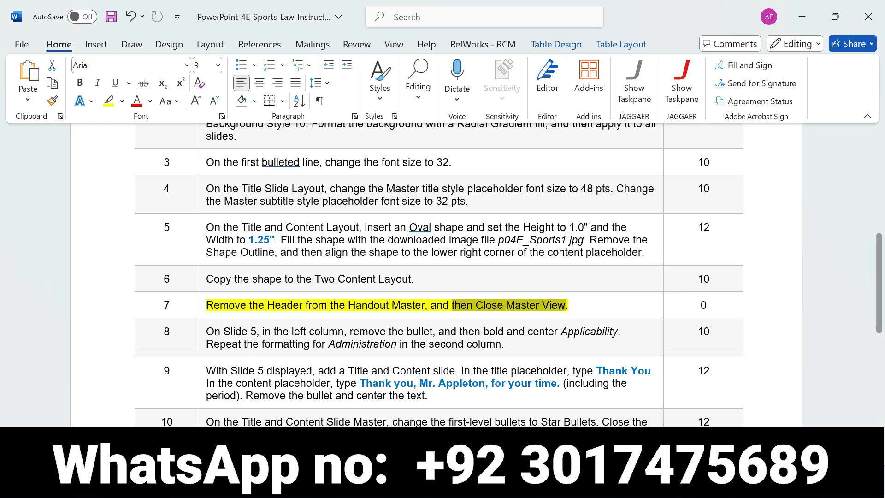
{"action": "key", "text": "alt+Tab"}
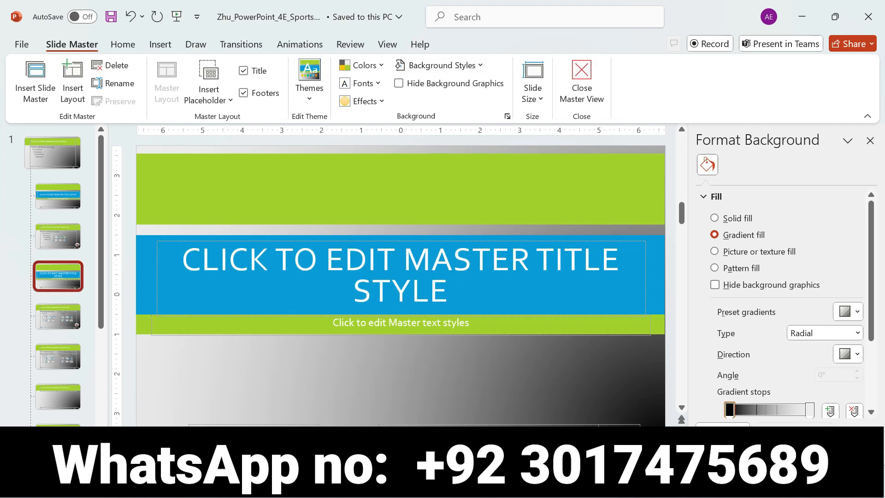
{"action": "right_click", "coordinate": [75, 275]}
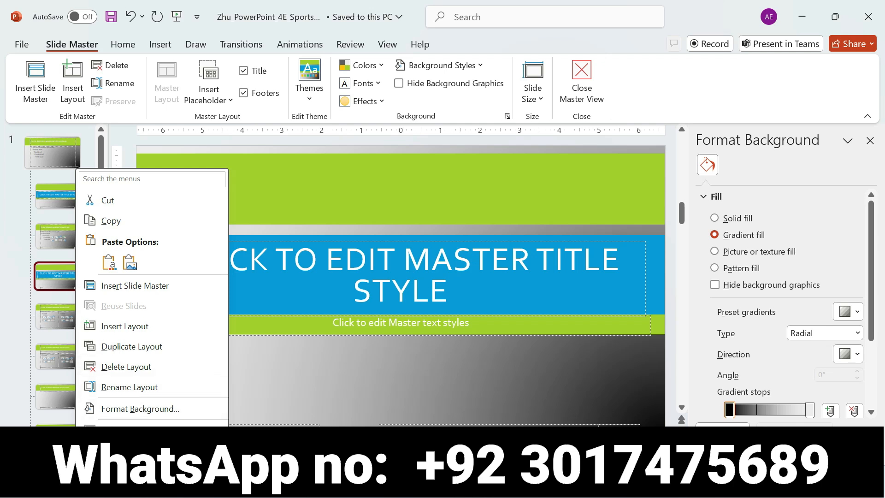
{"action": "key", "text": "Escape"}
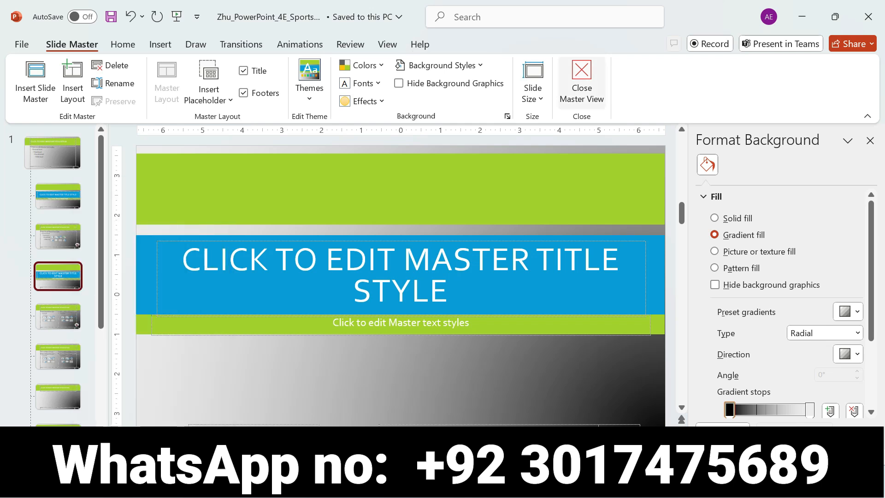
{"action": "left_click", "coordinate": [582, 83]}
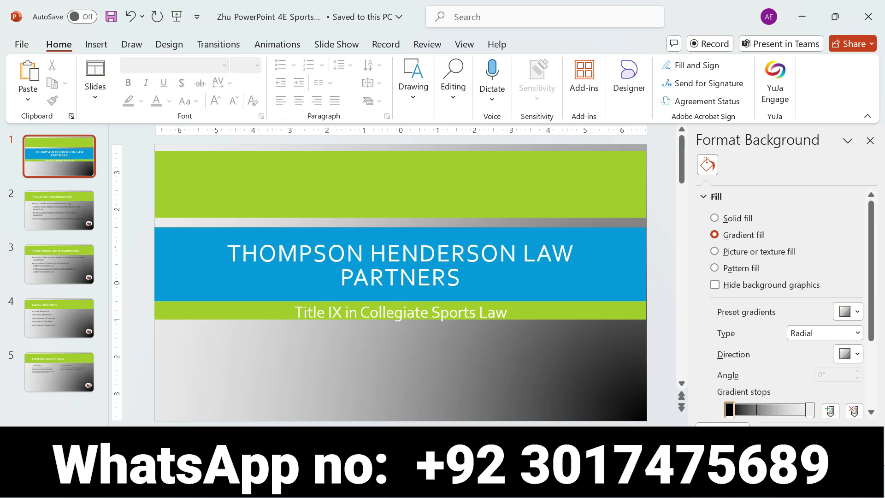
Switch to Word, undo the yellow highlight on step 7, and look over the project instructions.
{"action": "key", "text": "alt+Tab"}
{"action": "key", "text": "ctrl+z"}
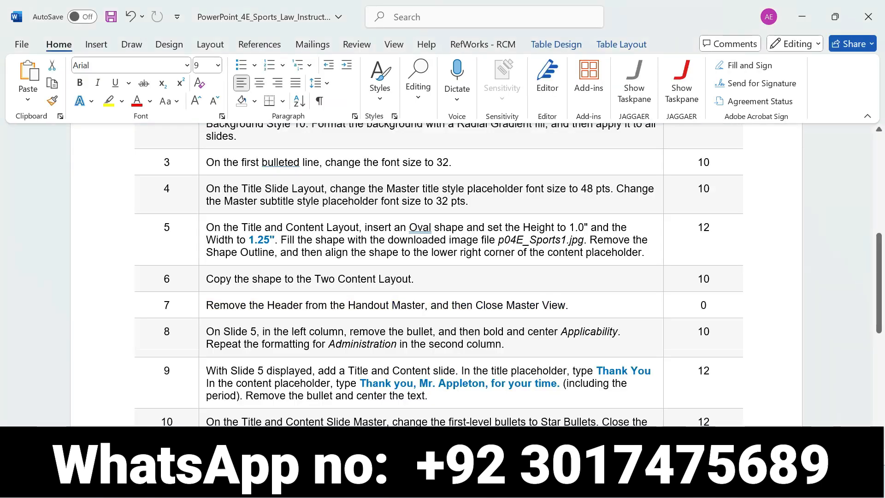
{"action": "scroll", "coordinate": [442, 276], "scroll_direction": "down", "scroll_amount": 5}
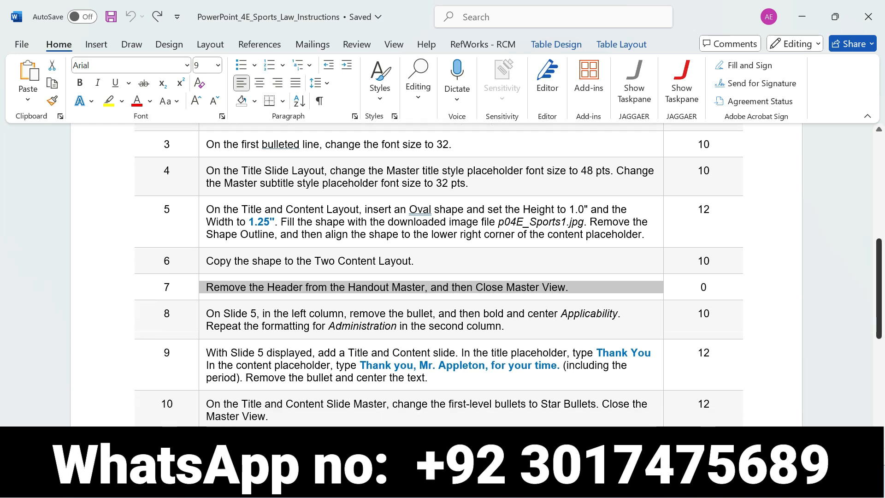
{"action": "scroll", "coordinate": [443, 276], "scroll_direction": "up", "scroll_amount": 12}
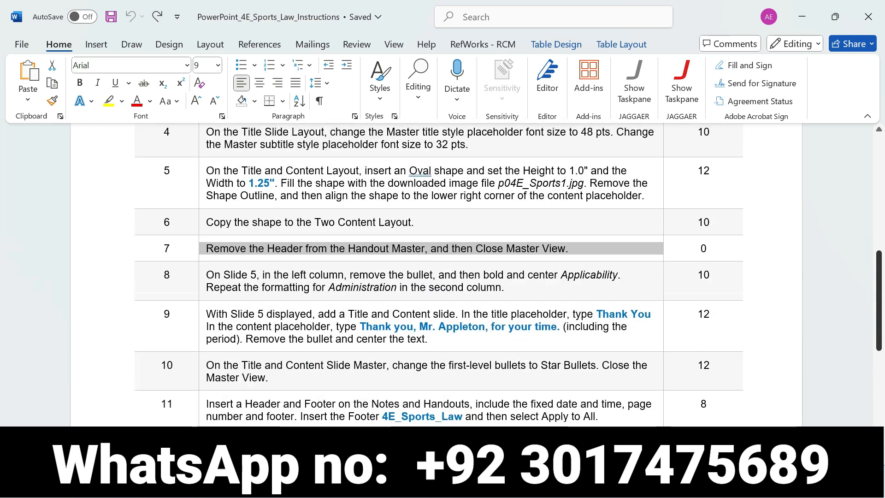
{"action": "scroll", "coordinate": [442, 276], "scroll_direction": "up", "scroll_amount": 1}
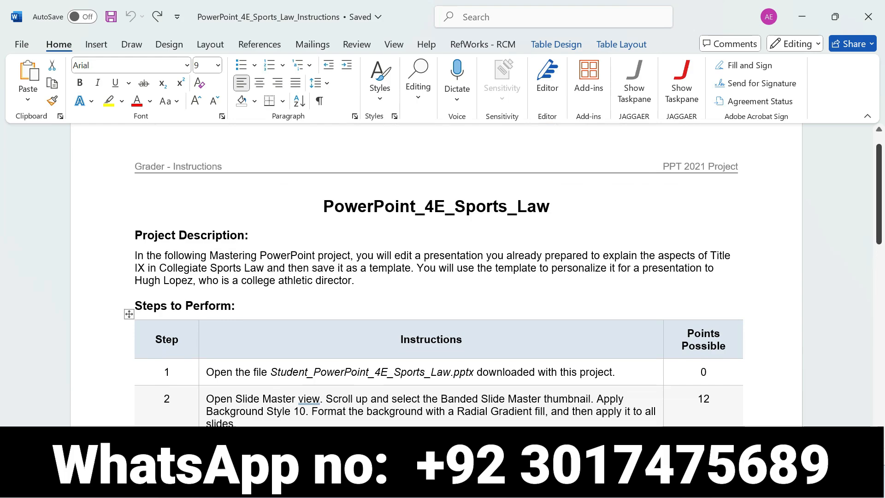